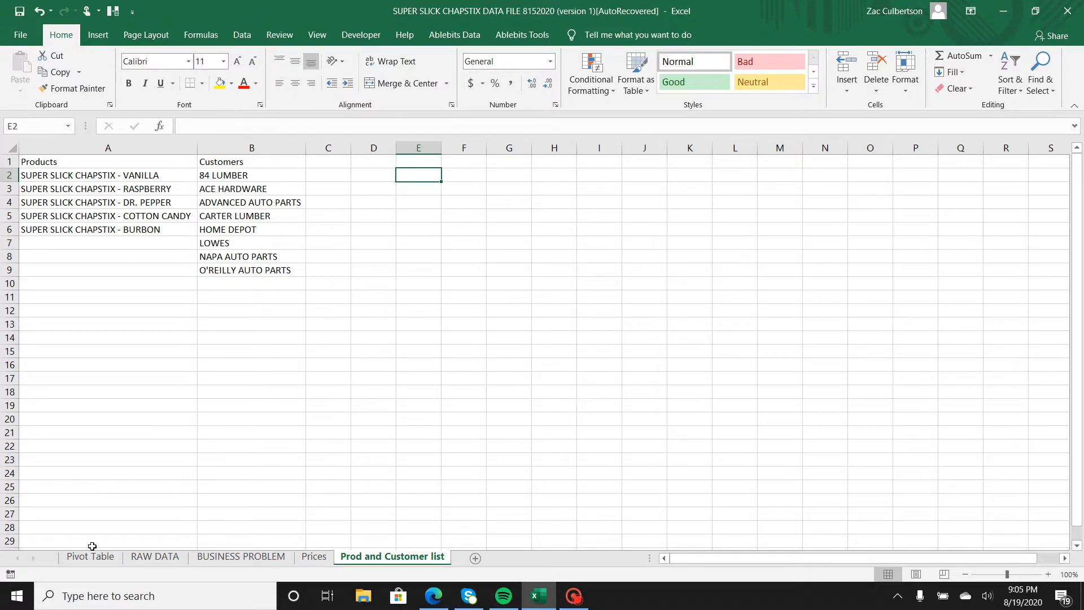
Switch the pivot table's row field from Customer Name to PRODUCT TYPE.
click(155, 557)
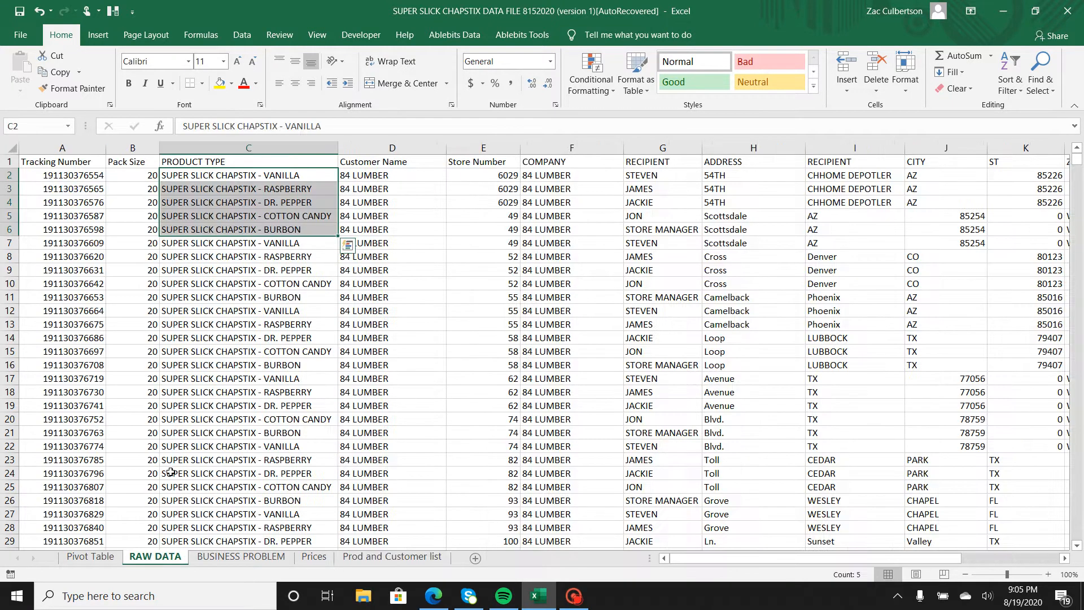
click(100, 557)
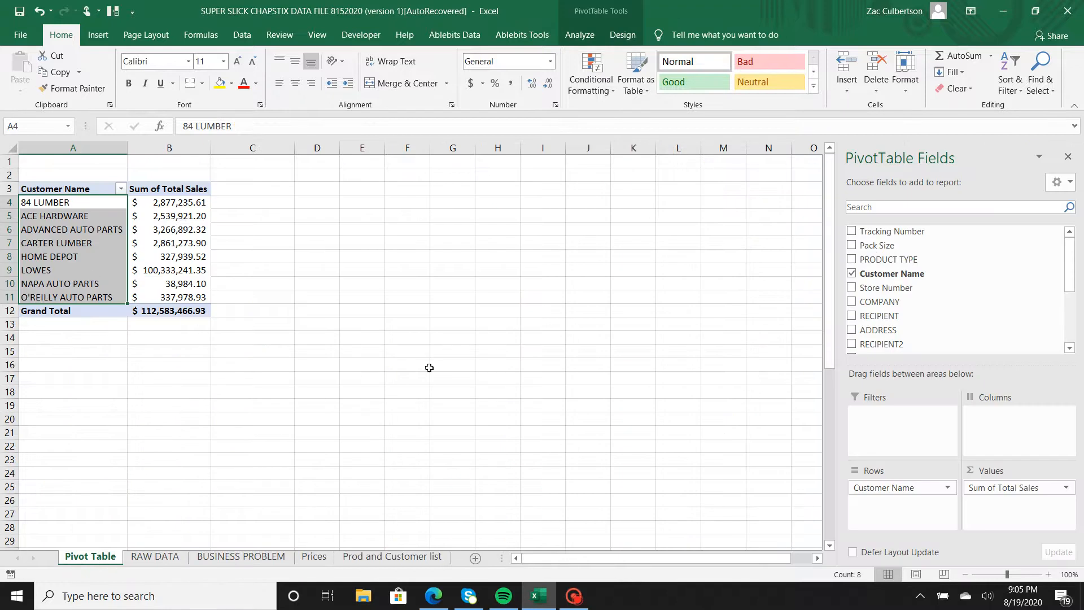
click(853, 273)
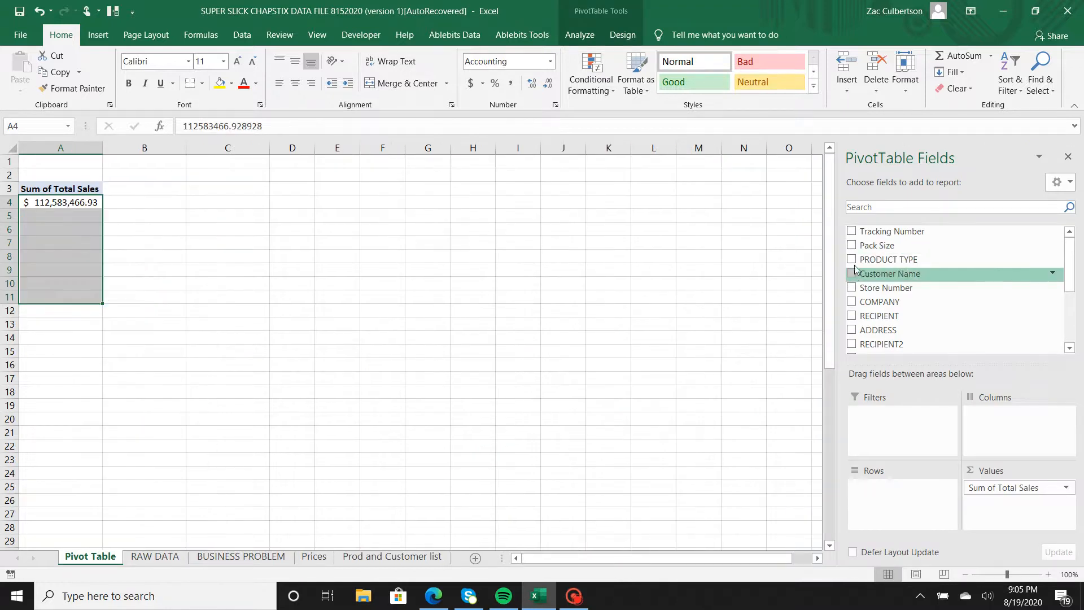
click(851, 259)
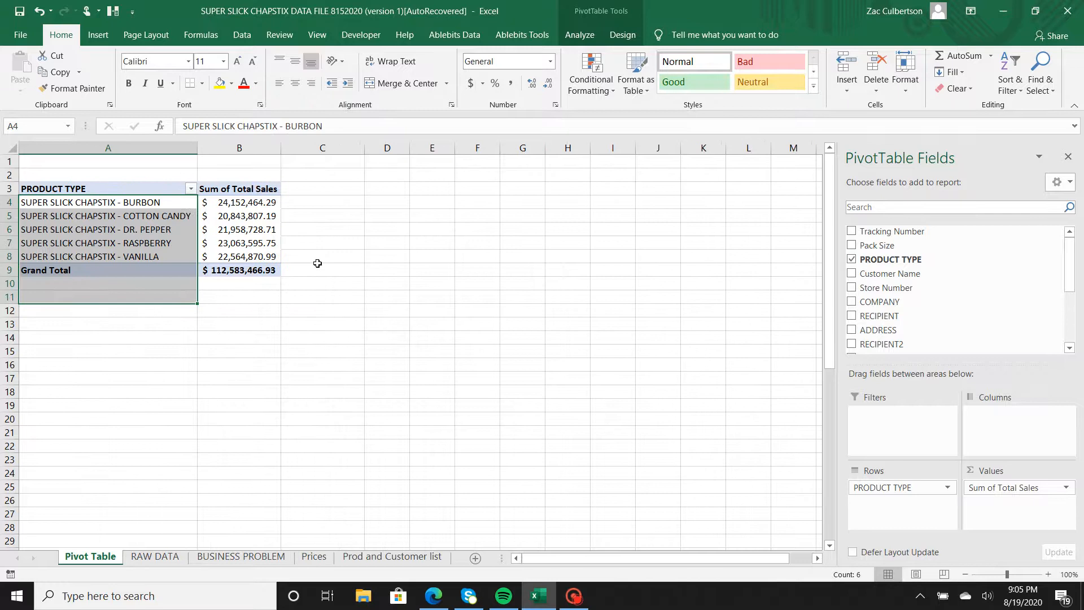
click(255, 297)
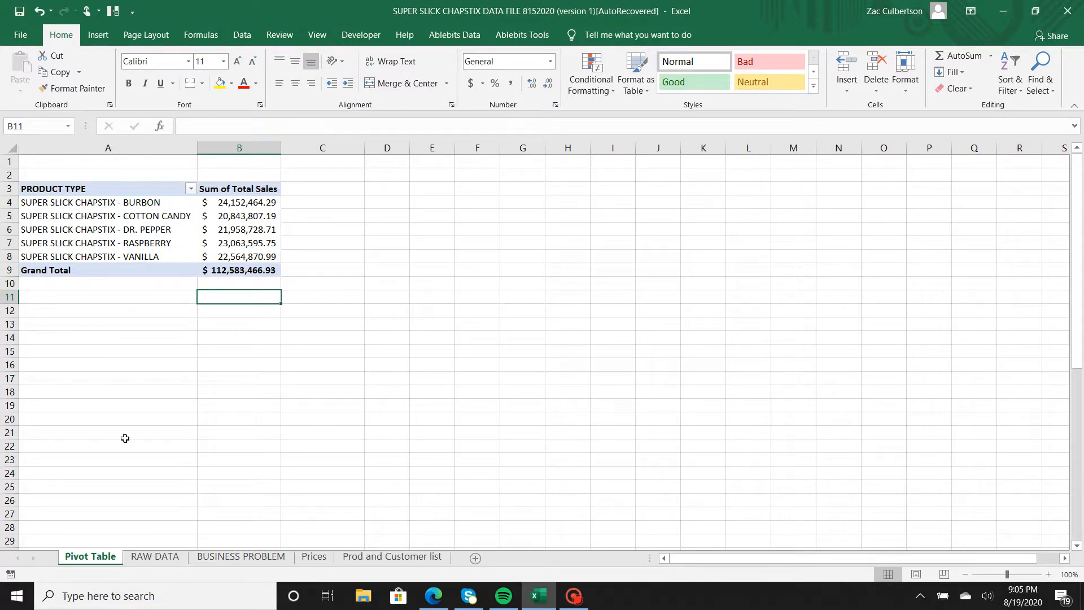
Restore Customer Name as the pivot table's row field in place of PRODUCT TYPE.
click(157, 191)
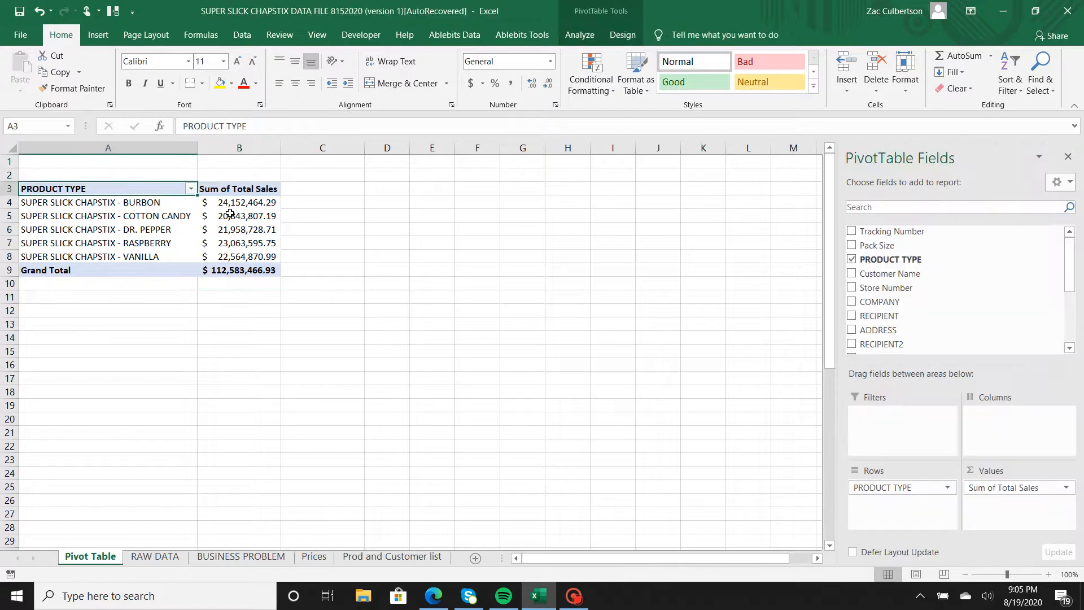
click(851, 259)
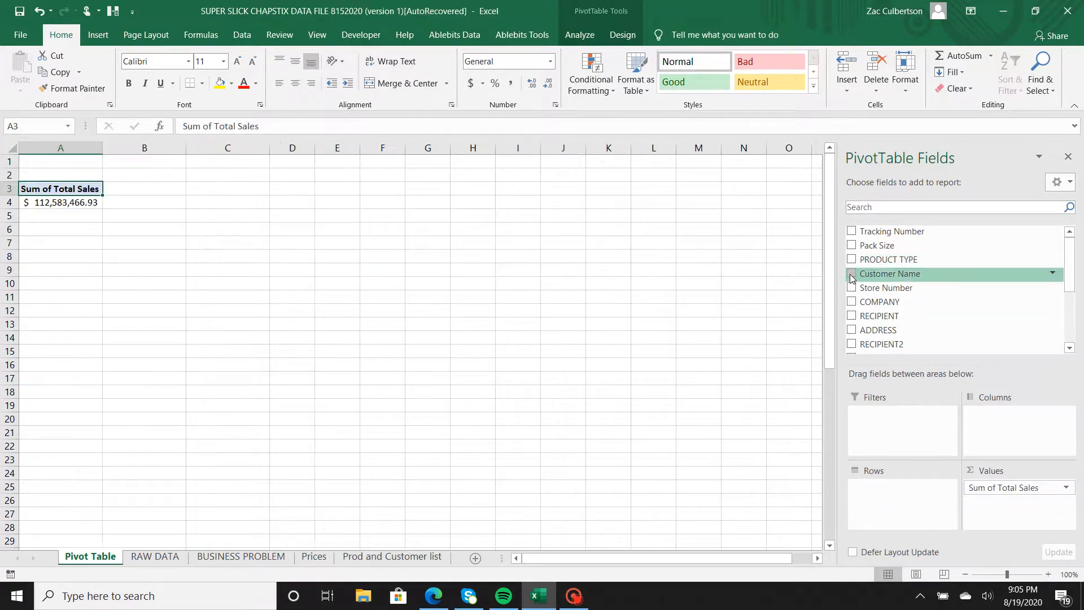
click(852, 274)
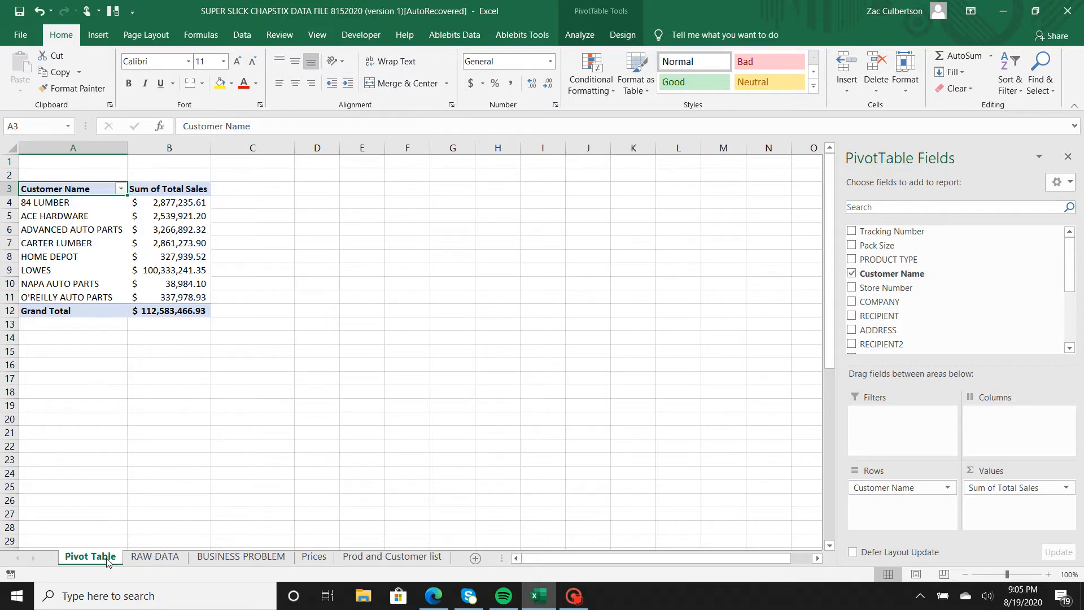
Browse the RAW DATA, Pivot Table, Prod and Customer list and Prices sheets.
click(165, 558)
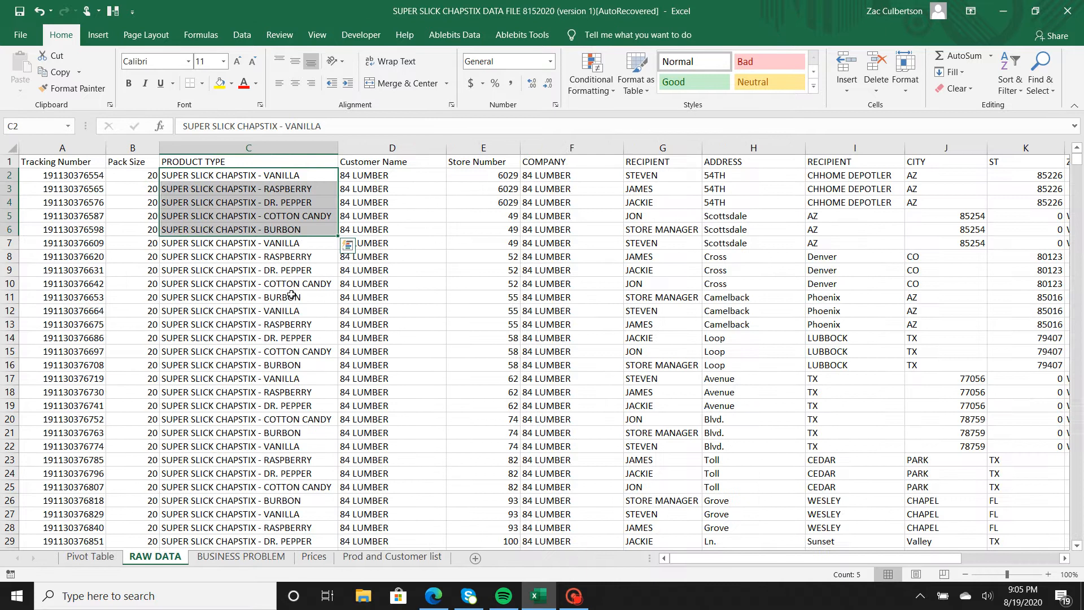
scroll(289, 294, down, 2)
scroll(292, 294, up, 3)
scroll(292, 294, down, 1)
click(93, 557)
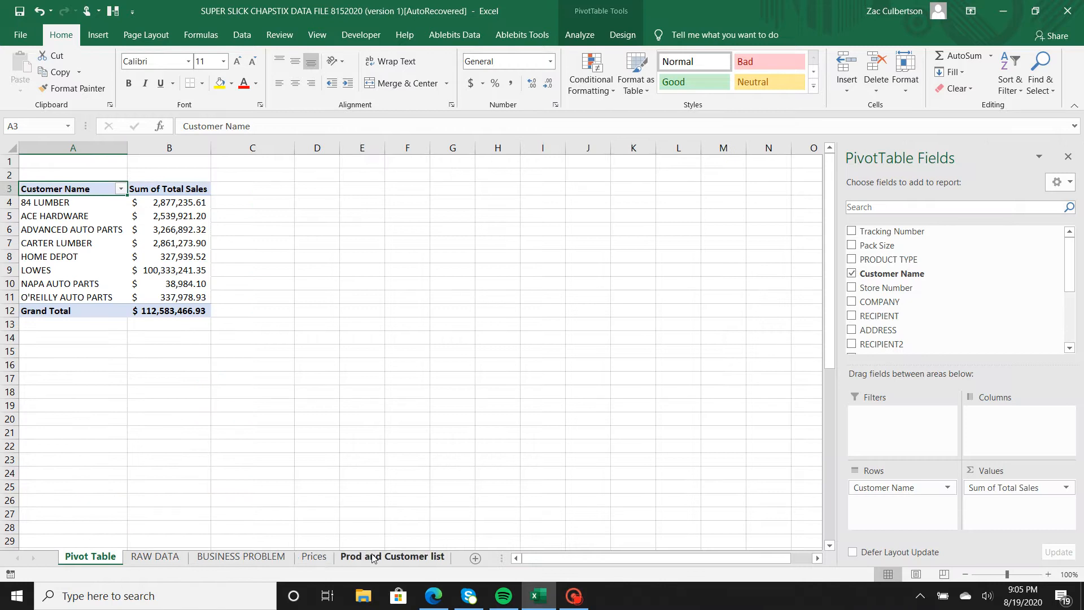
click(382, 558)
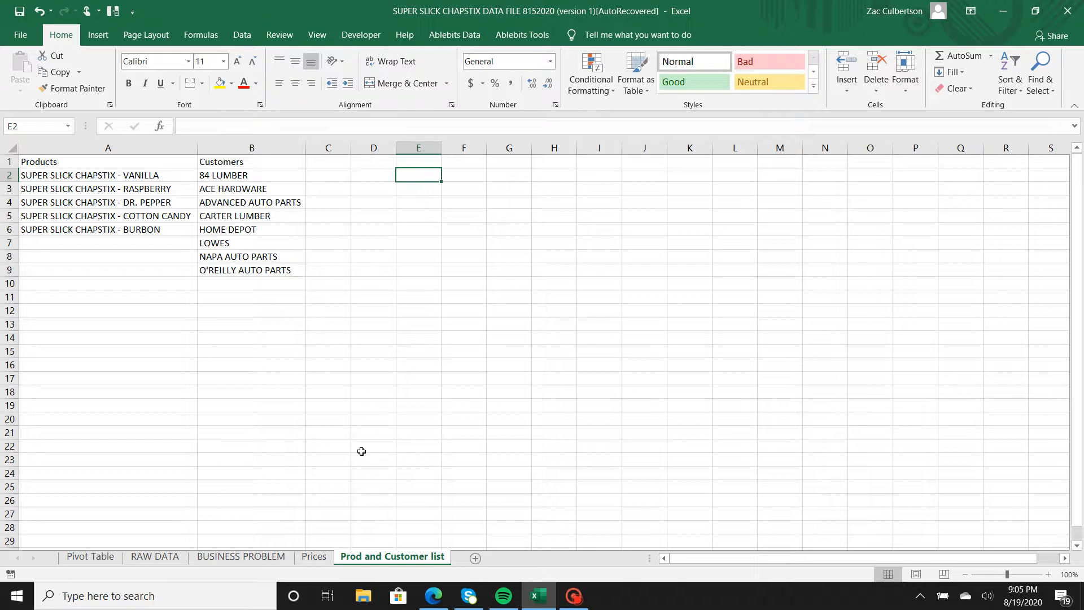
click(315, 558)
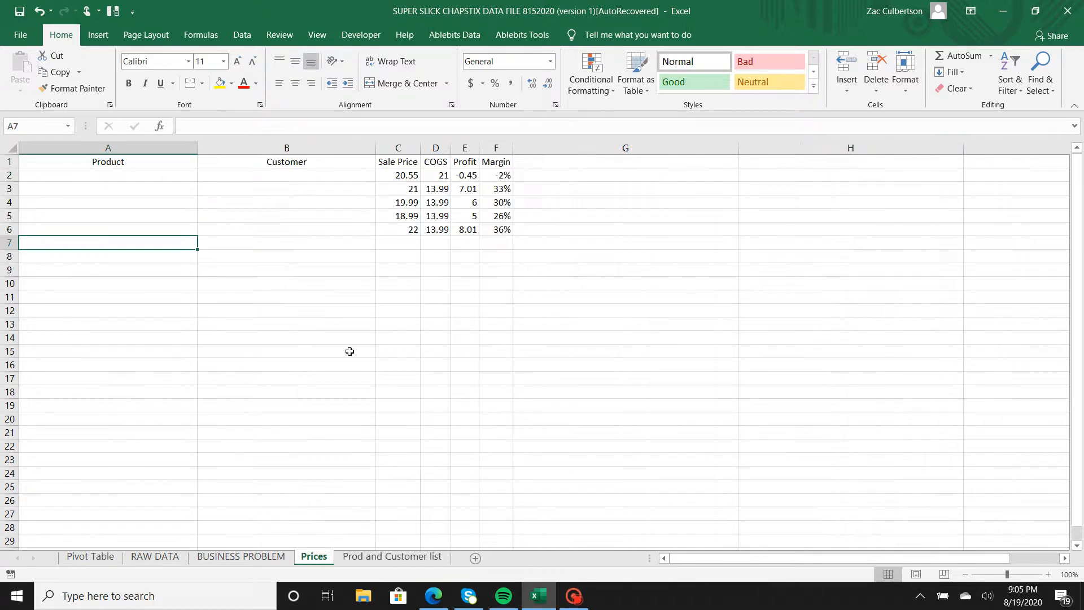
drag(160, 182, 157, 211)
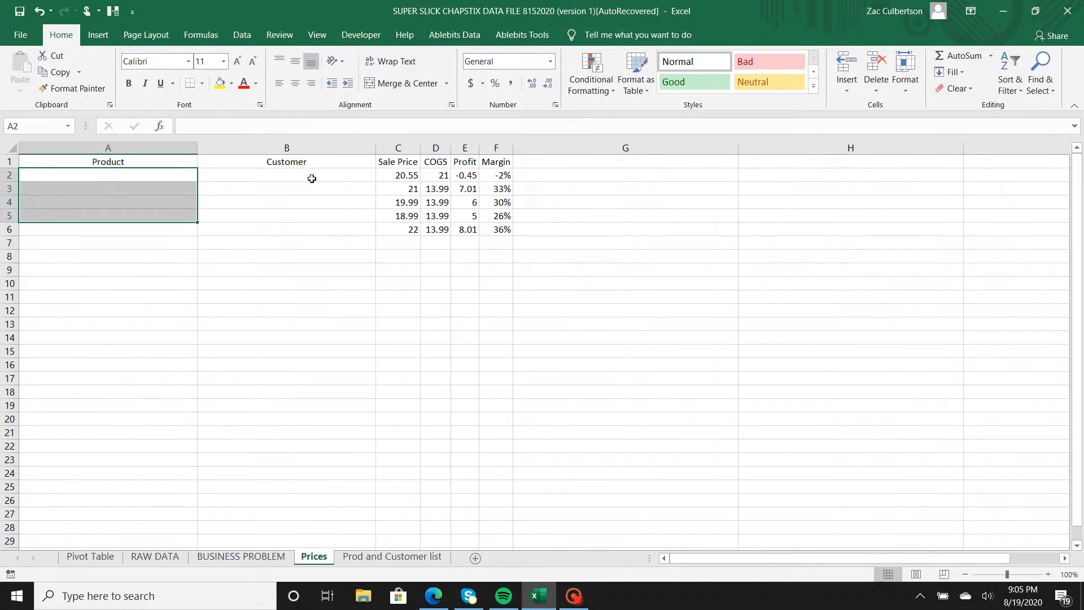
drag(312, 178, 305, 243)
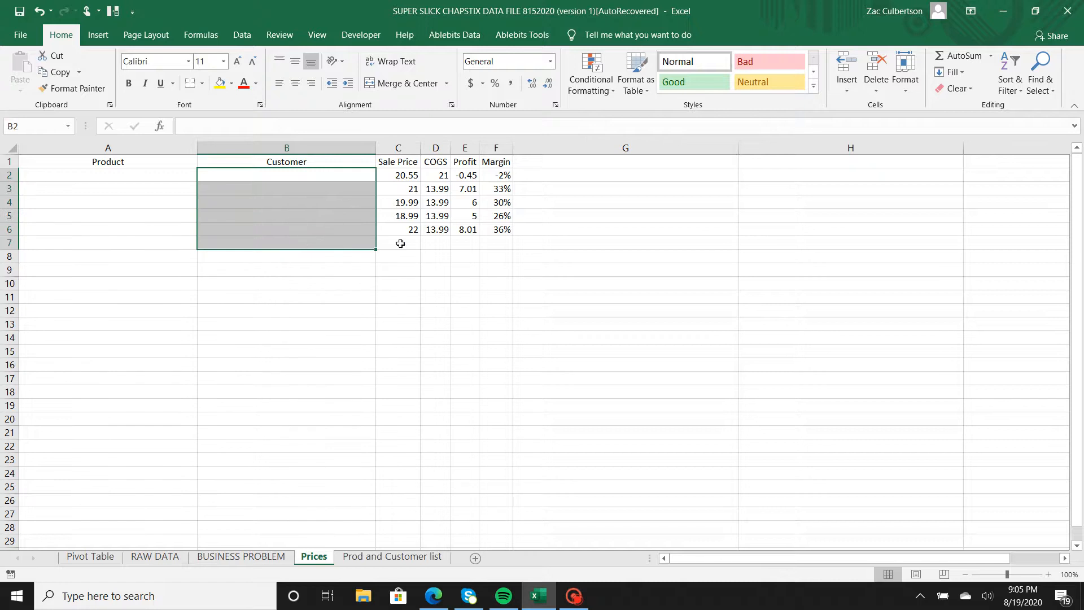
click(400, 243)
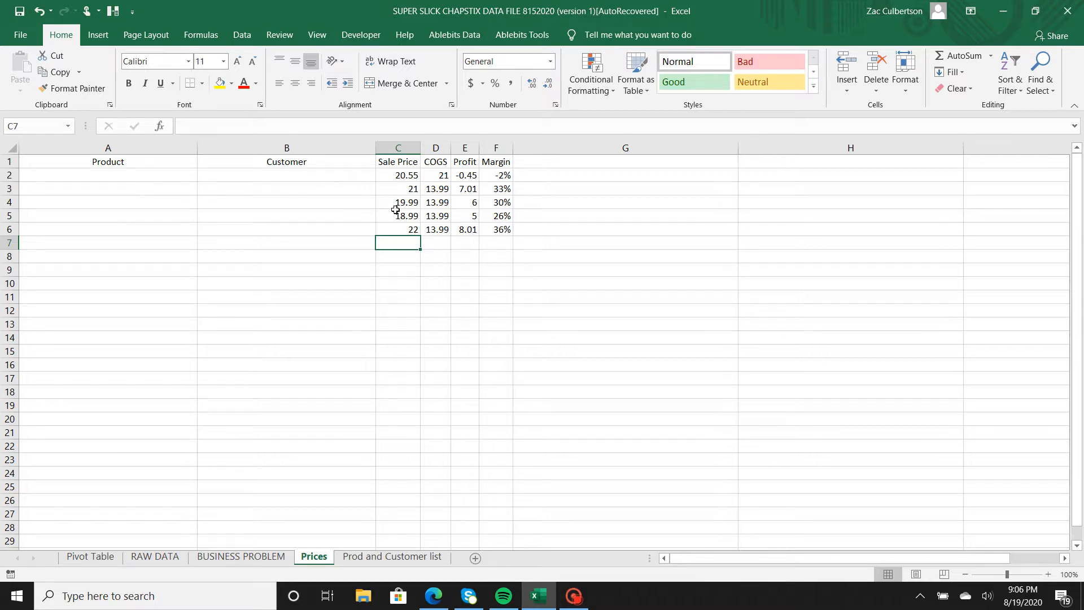
click(143, 177)
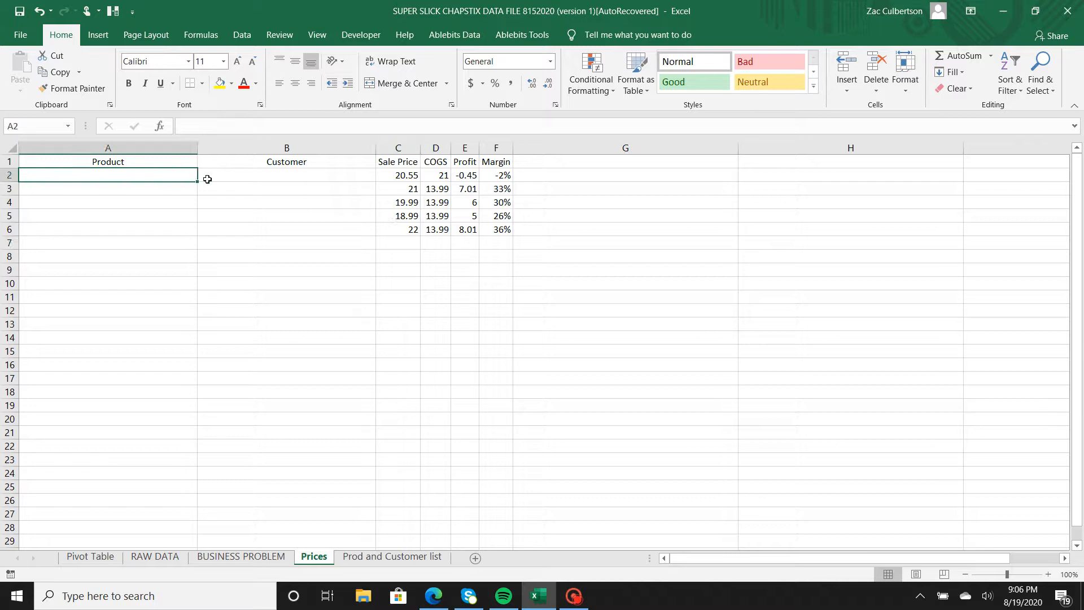
click(296, 177)
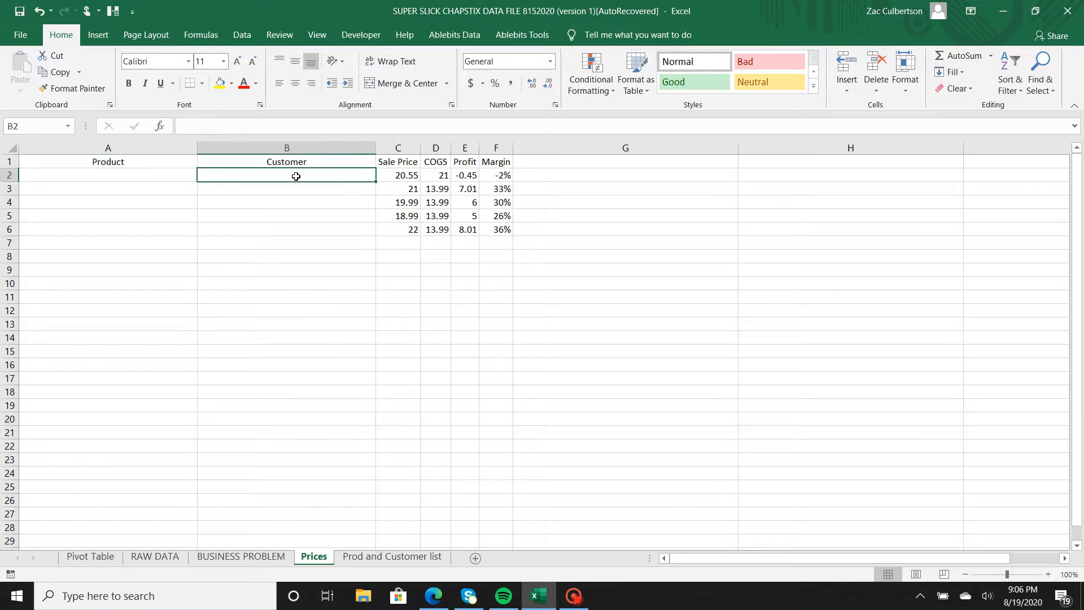
click(156, 177)
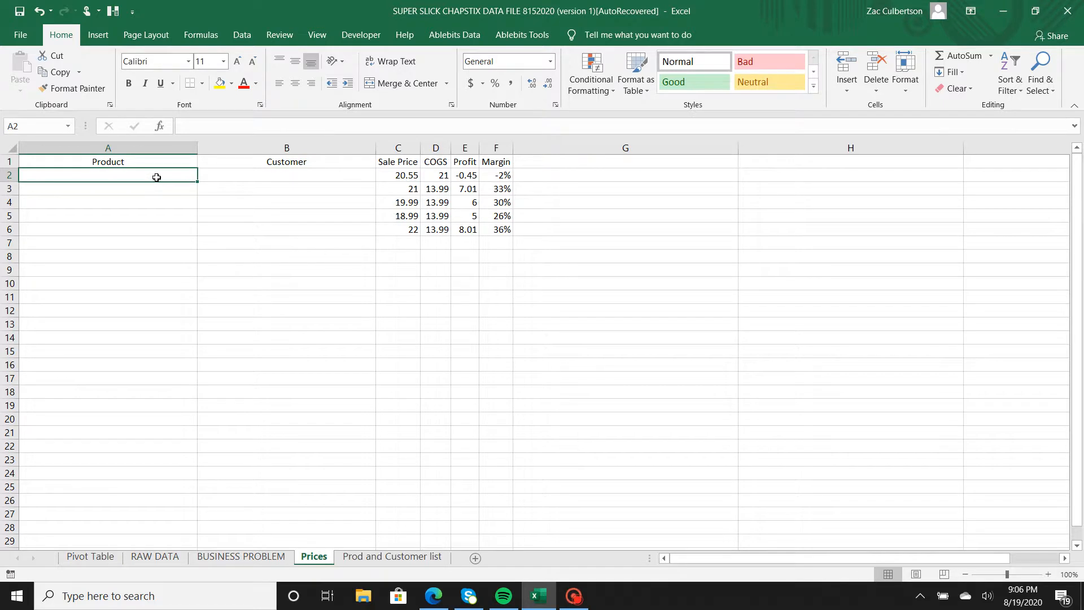
click(399, 557)
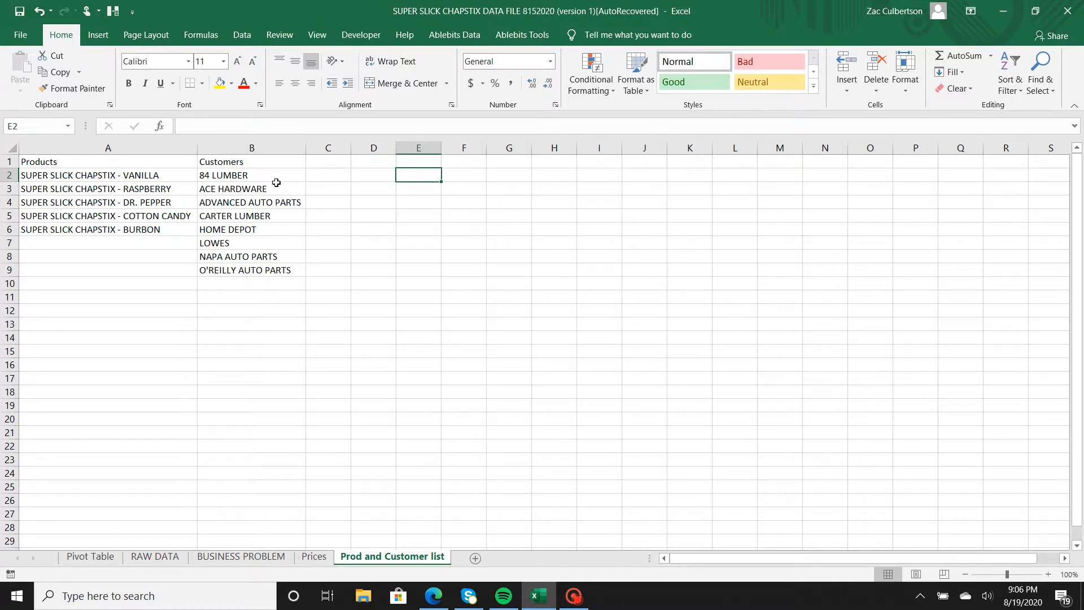
click(314, 557)
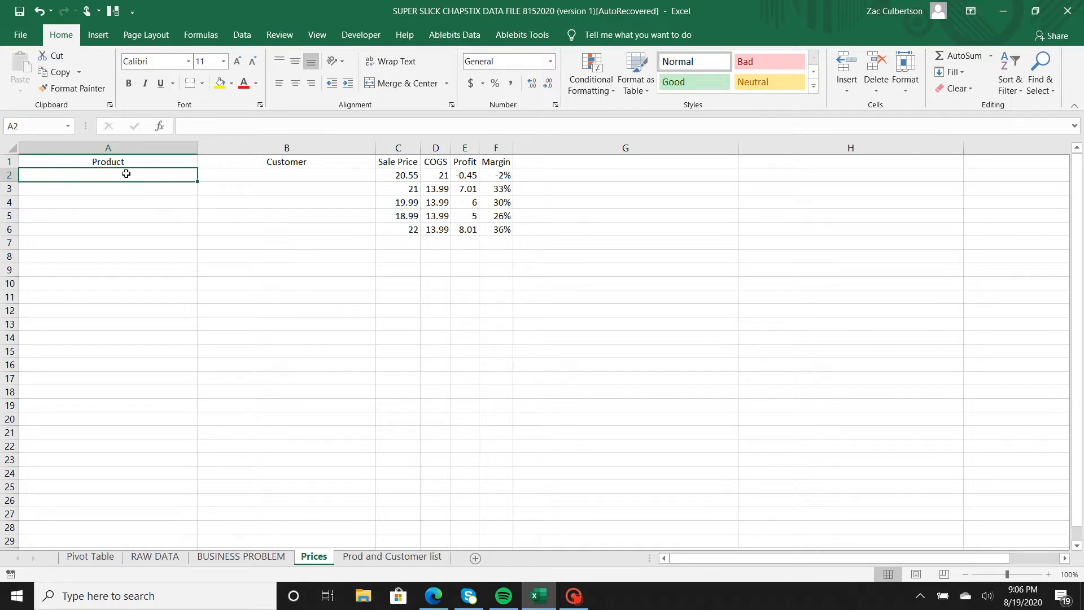
Open Data Validation for the Product cells A2:A6 on the Prices sheet and allow a List.
drag(126, 174, 120, 230)
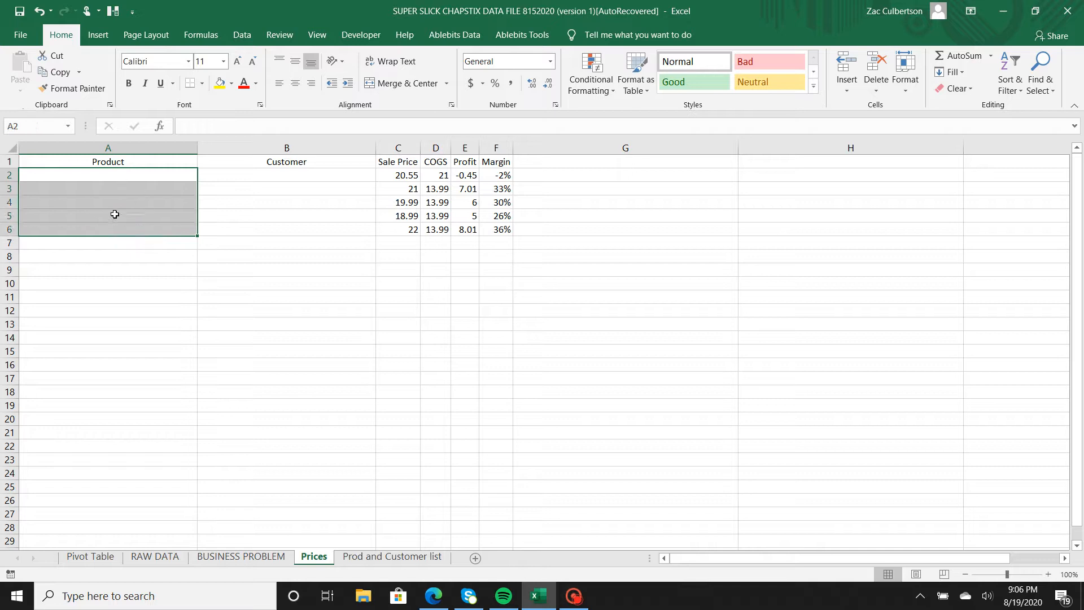
click(323, 39)
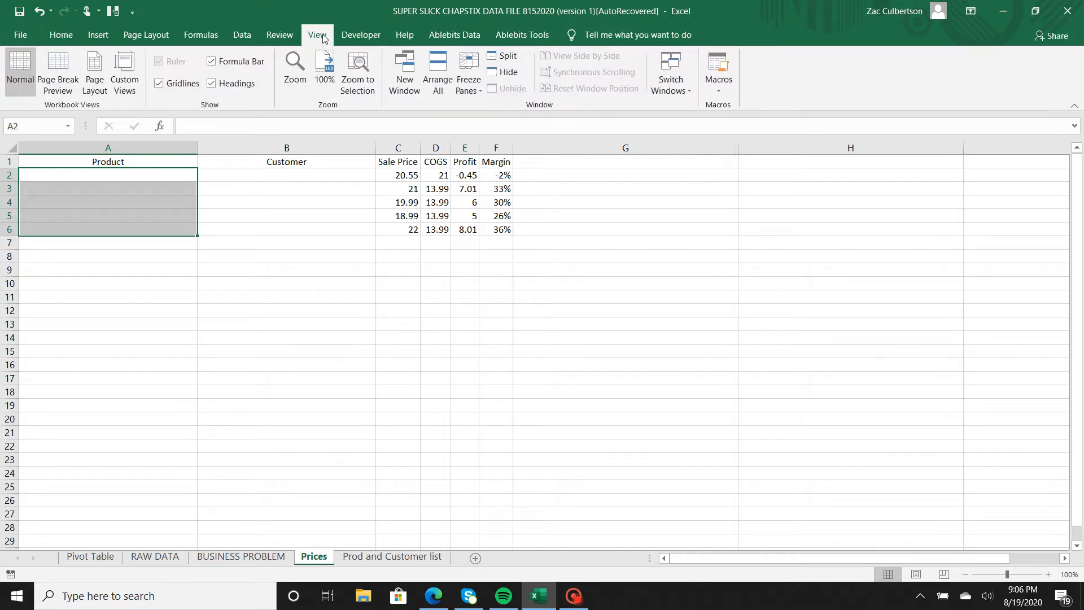
click(249, 35)
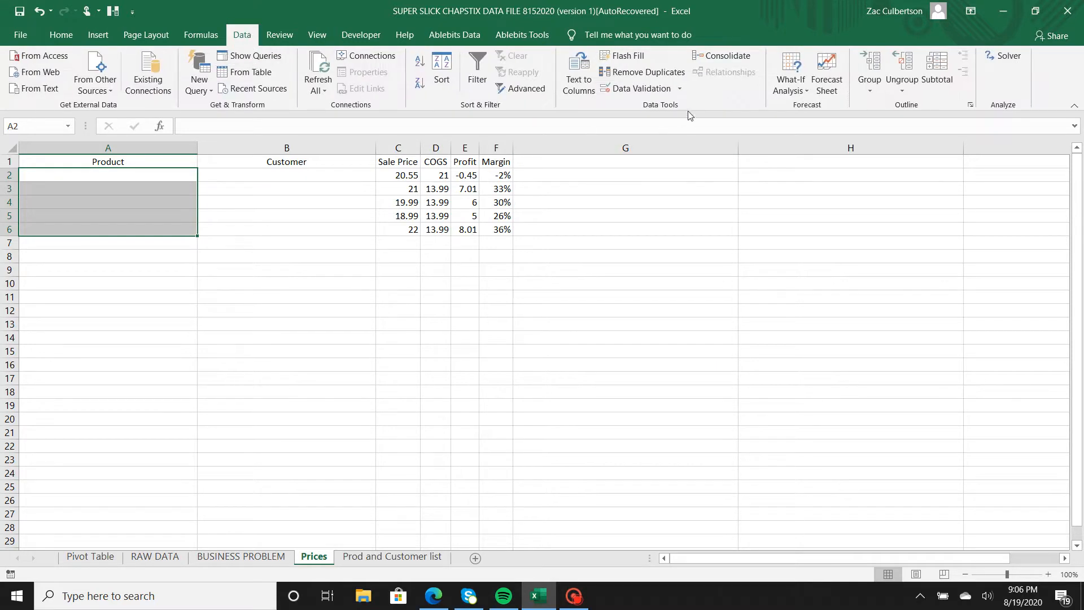
click(643, 88)
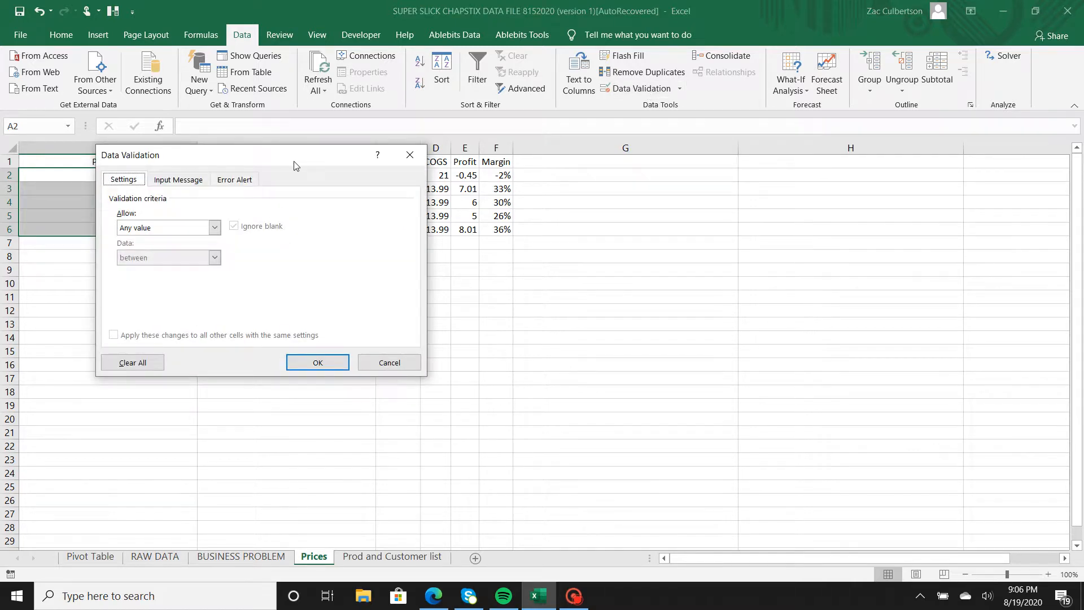
drag(294, 162, 593, 153)
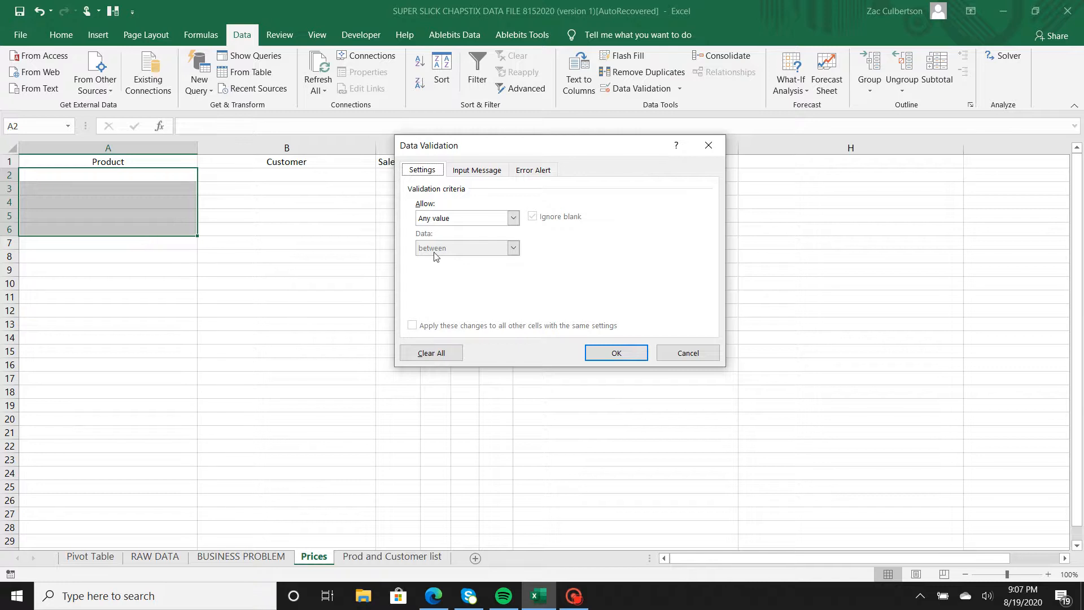
click(513, 218)
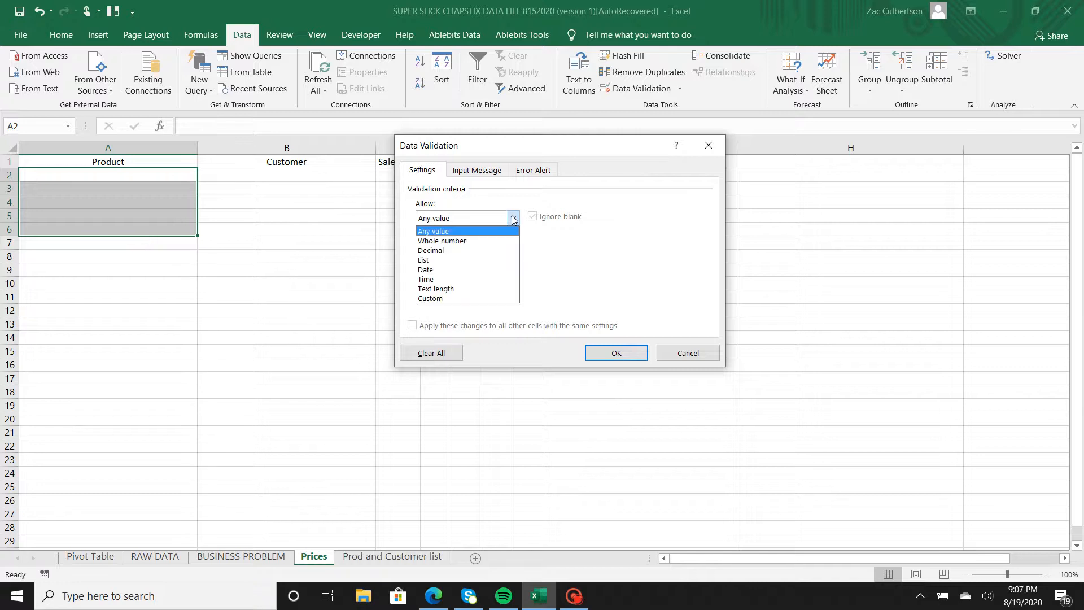
click(441, 262)
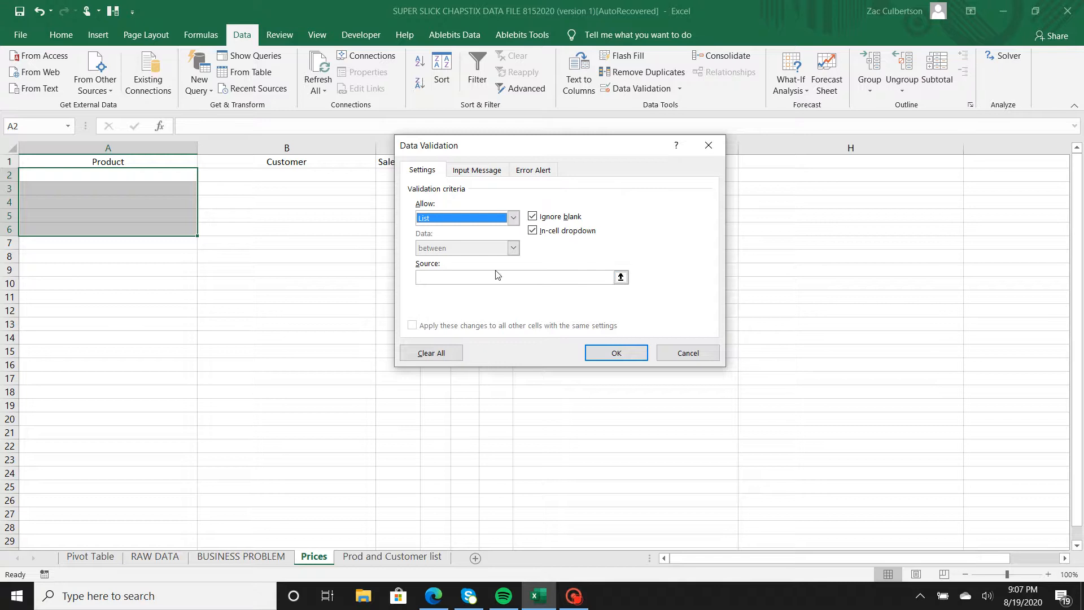
Set the list source to the products in 'Prod and Customer list'!$A$2:$A$6 and apply the validation.
click(622, 277)
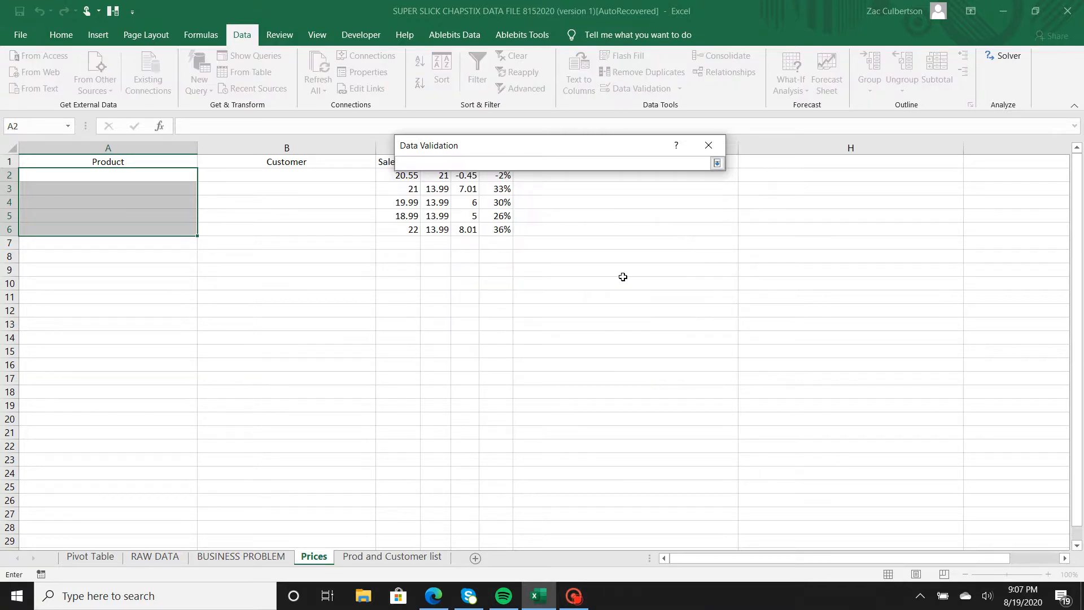
click(389, 557)
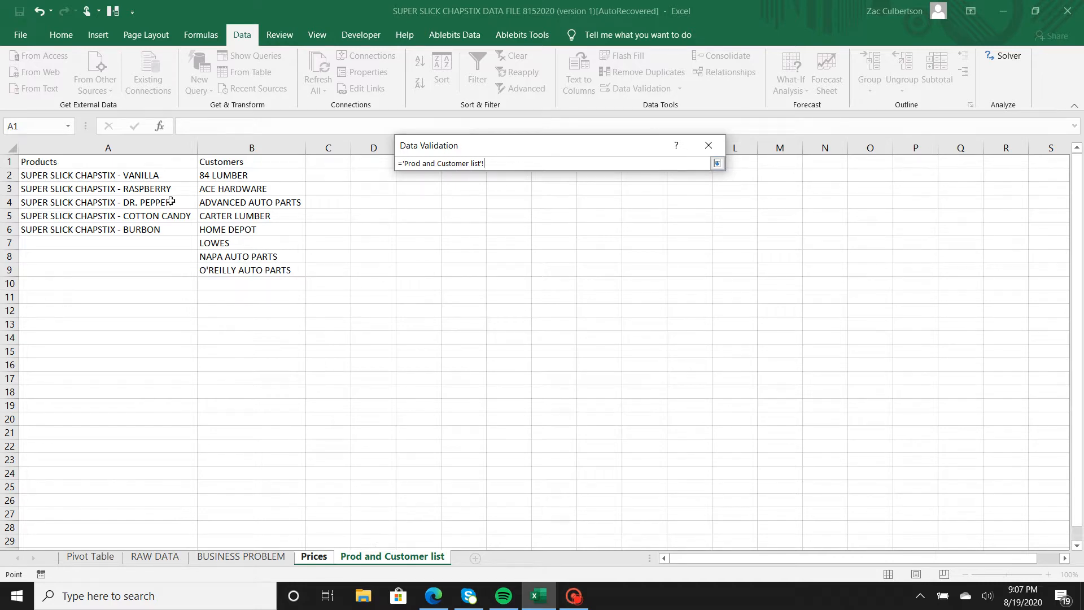
drag(152, 175, 154, 230)
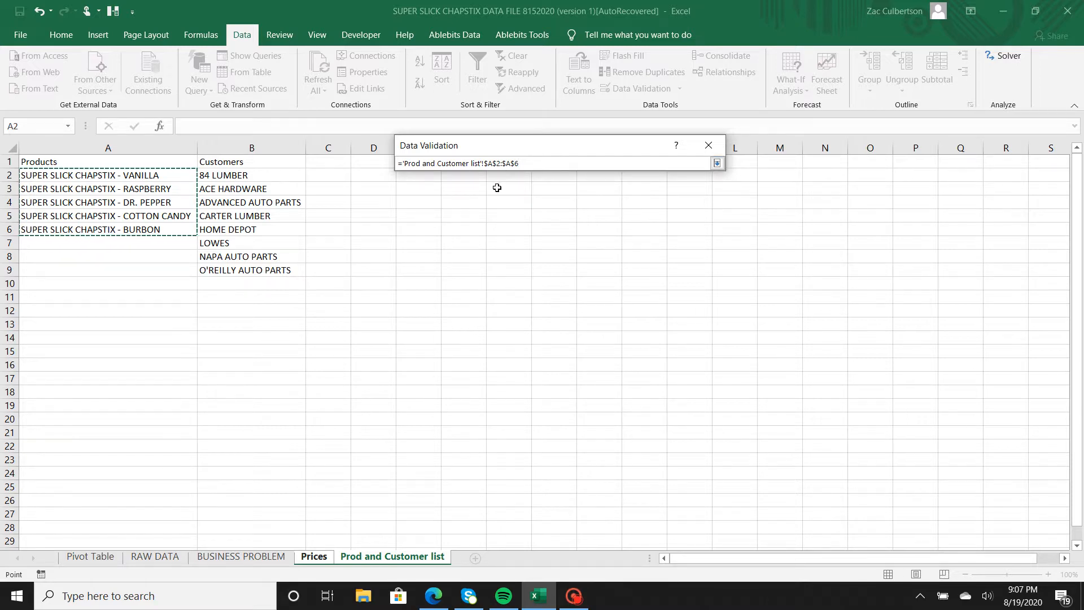
key(Return)
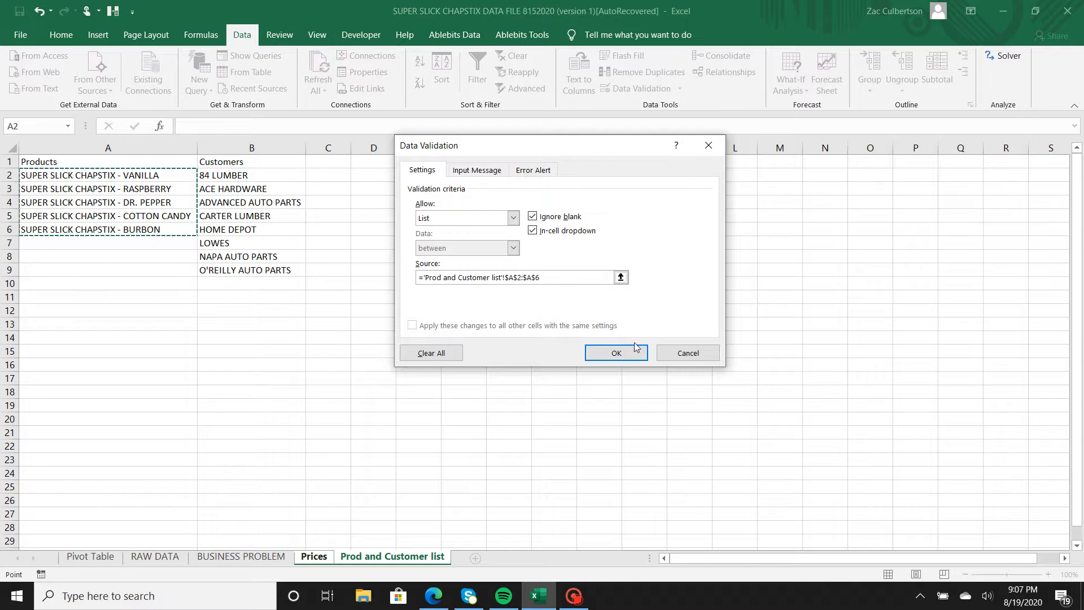
click(625, 355)
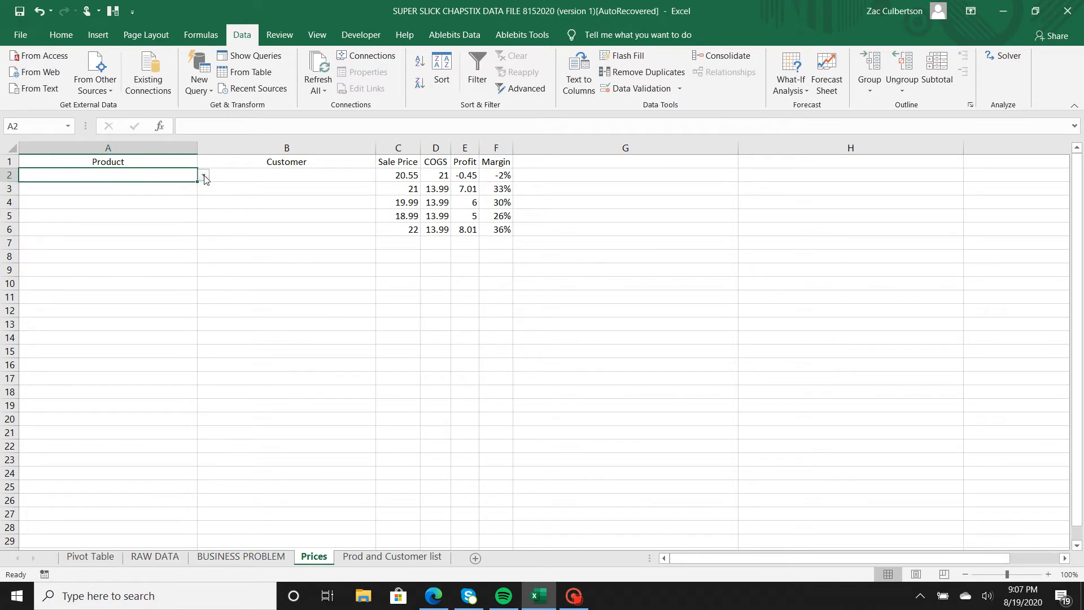
Test the Product validation by entering SUPER SLICK CHAP - SPRITE in A2, then cancel the entry.
click(204, 177)
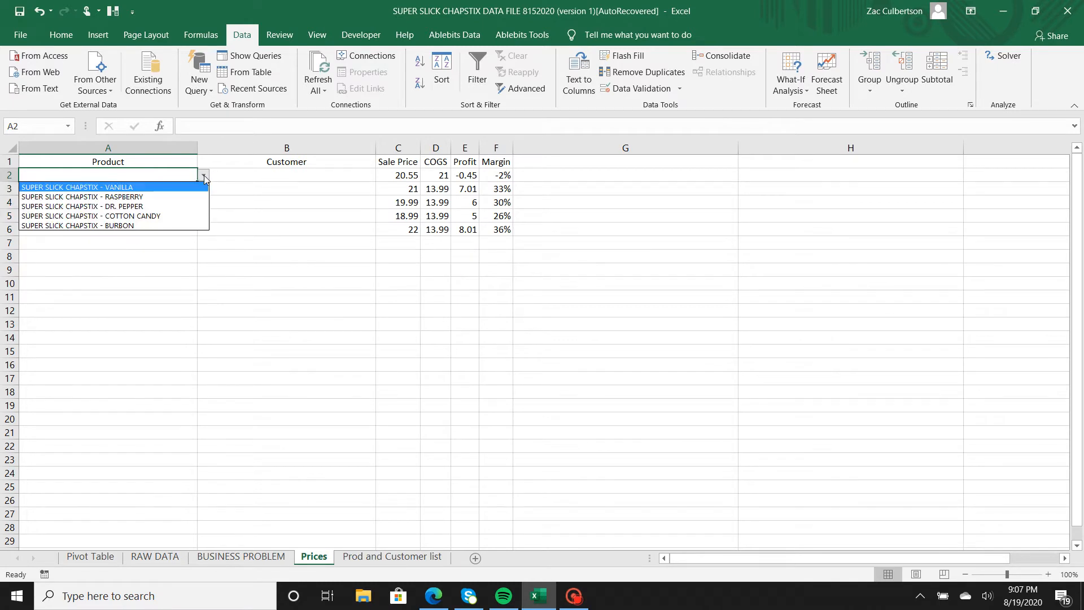
click(132, 174)
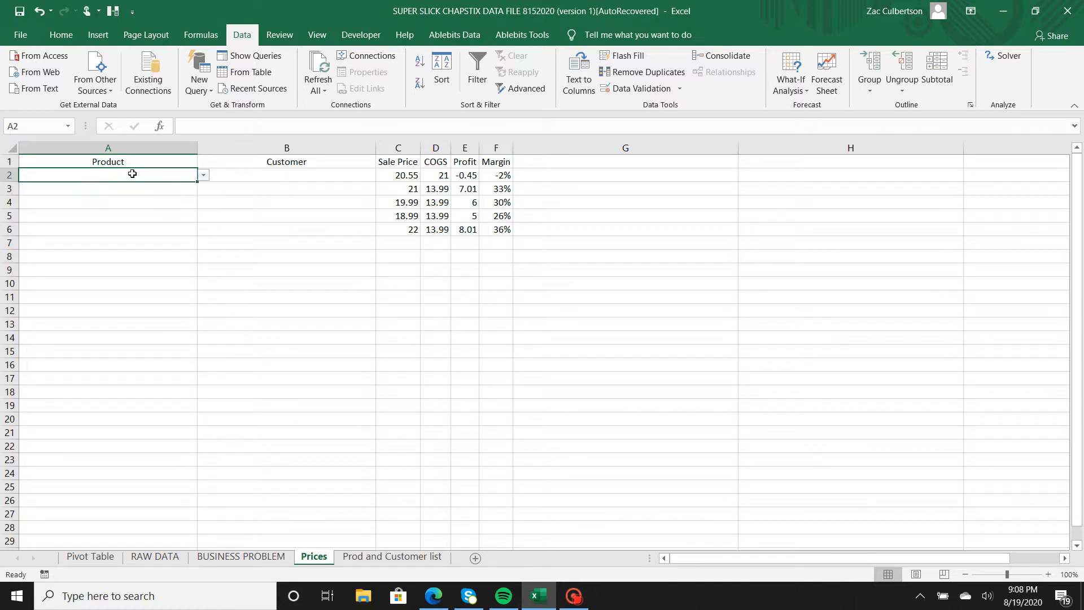
text(SUP)
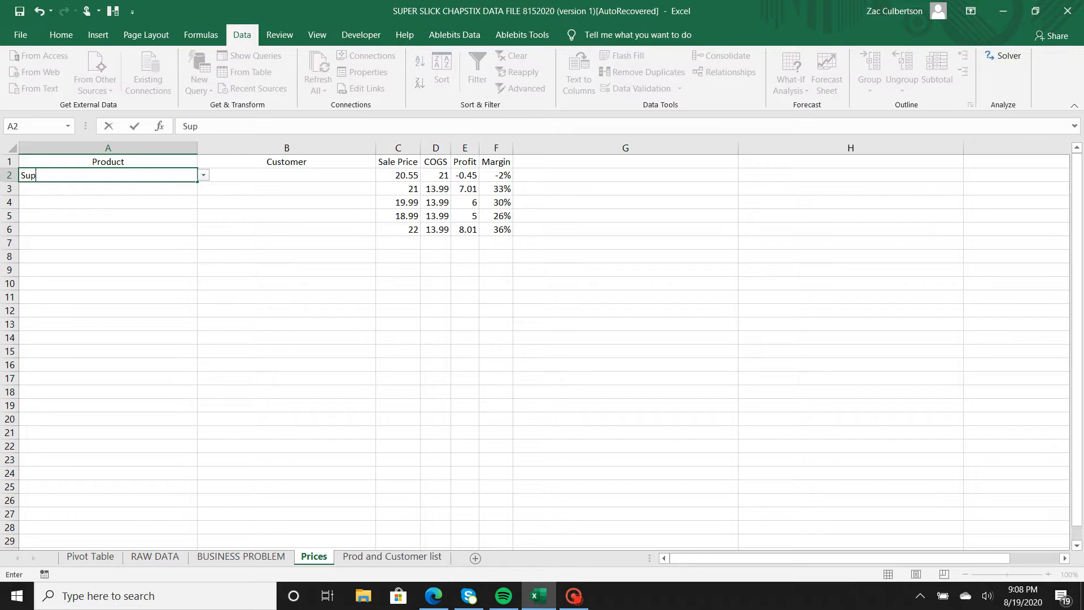
key(BackSpace)
key(BackSpace)
text(UPL)
key(BackSpace)
text(ER SLICK CHAP)
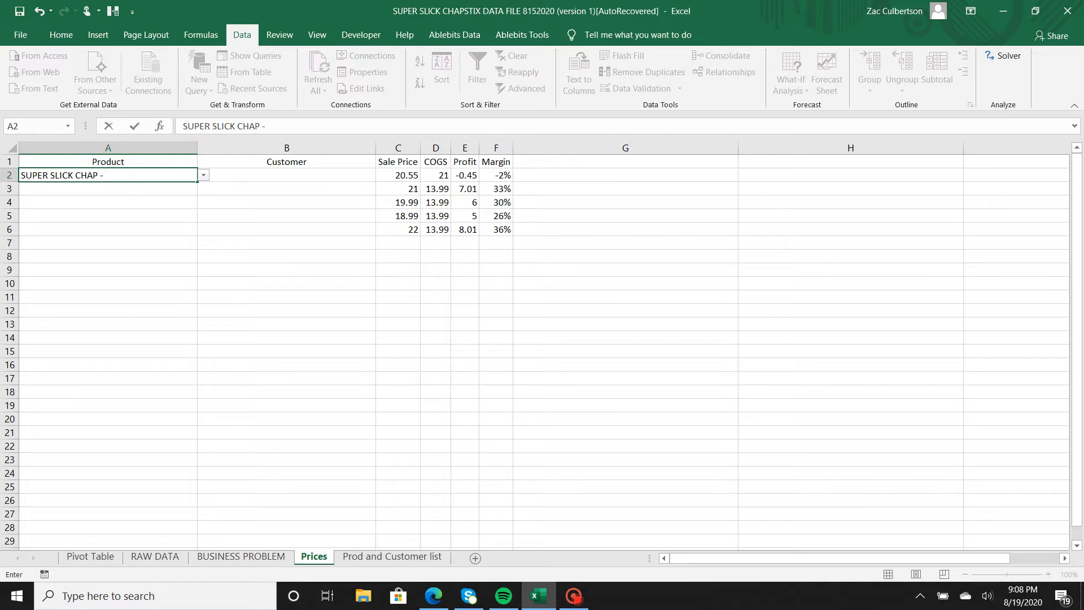
text( - SPRITE)
key(Return)
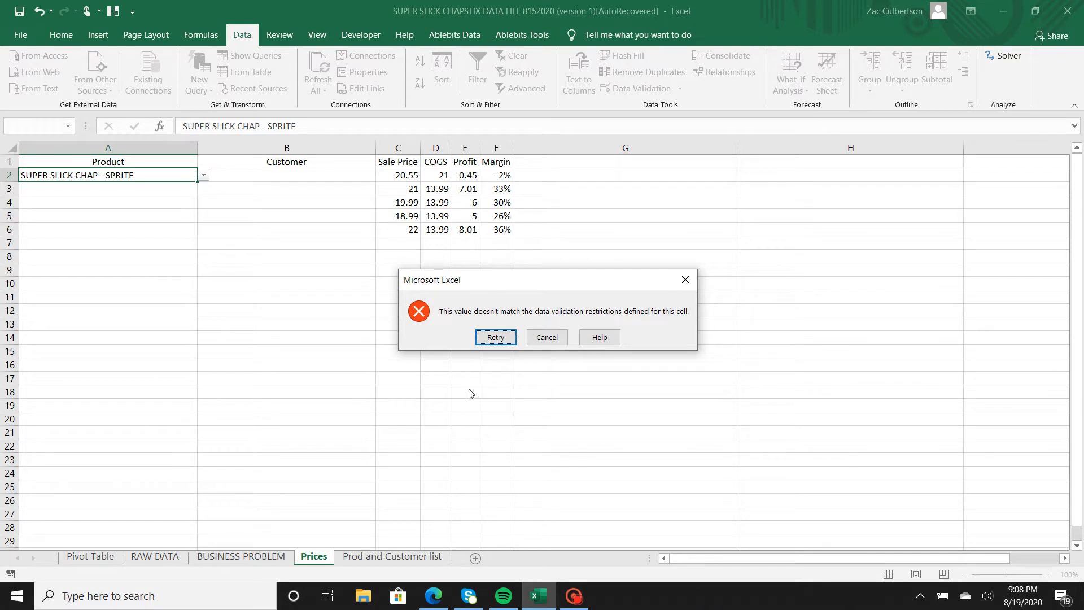
click(553, 338)
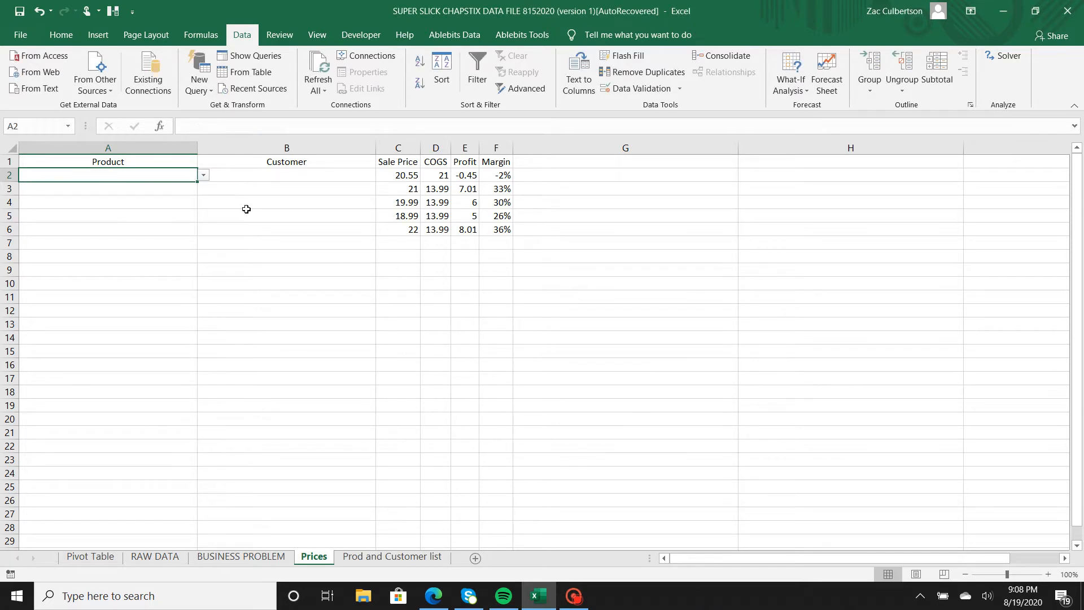
Choose SUPER SLICK CHAPSTIX - VANILLA from the Product dropdown in A2.
click(204, 175)
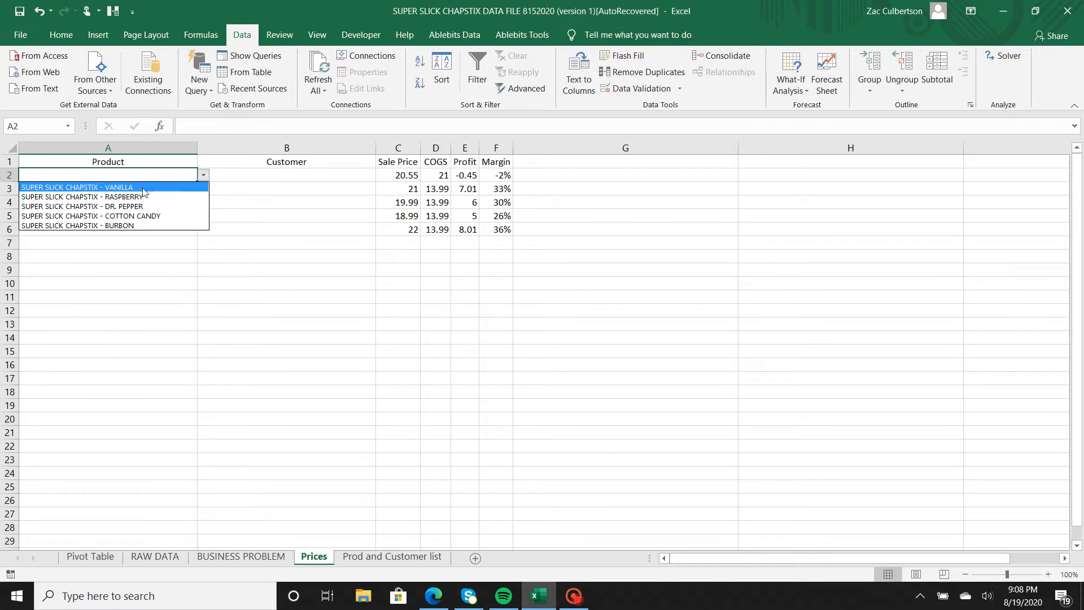
click(113, 187)
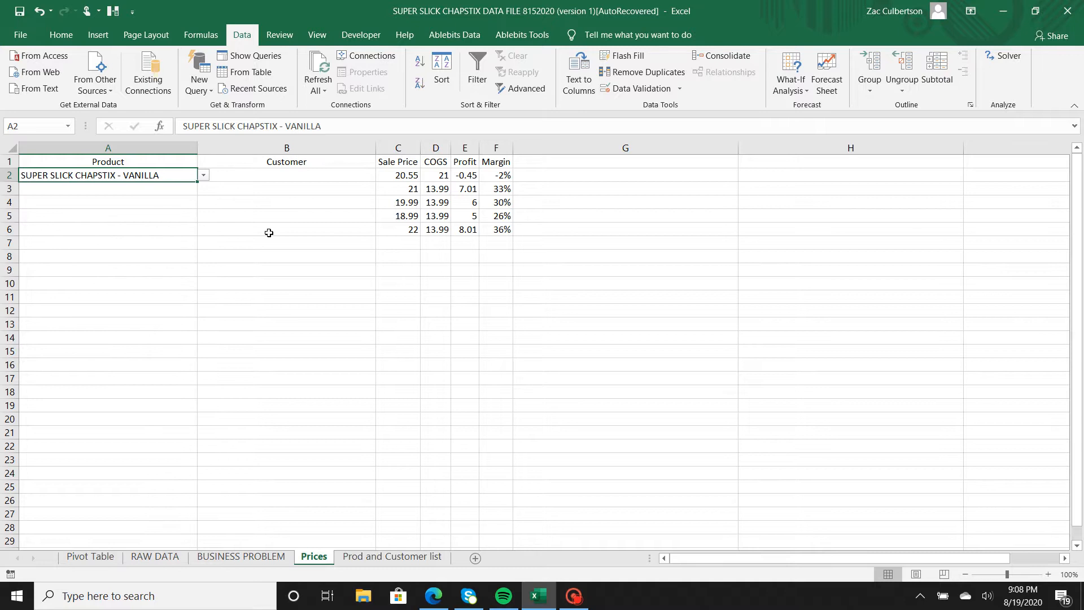
Open Data Validation for the Customer cells B2:B6 and allow a List.
click(315, 175)
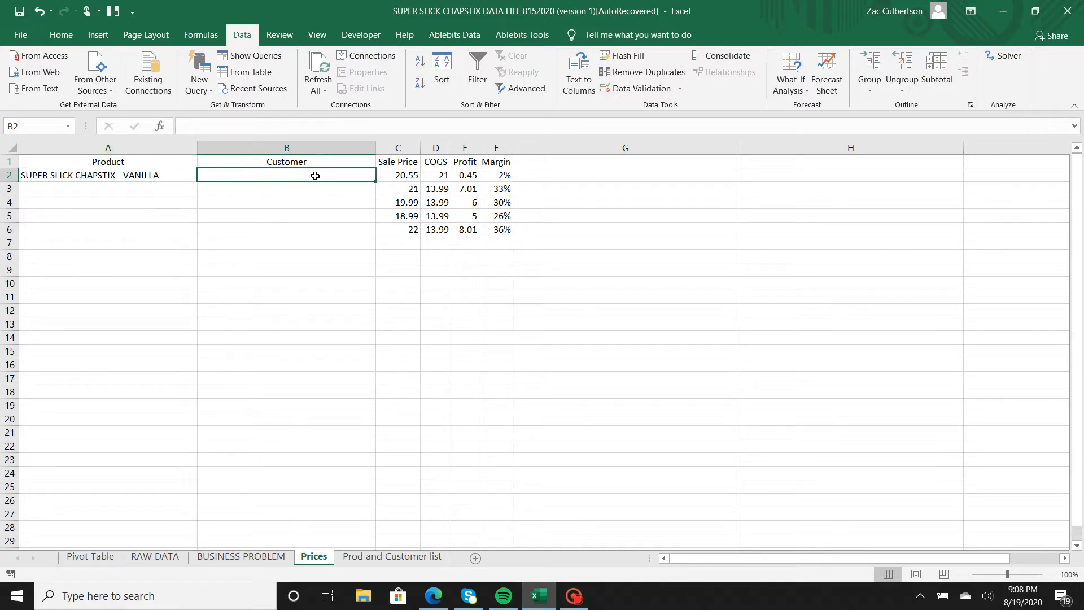
drag(315, 176, 313, 227)
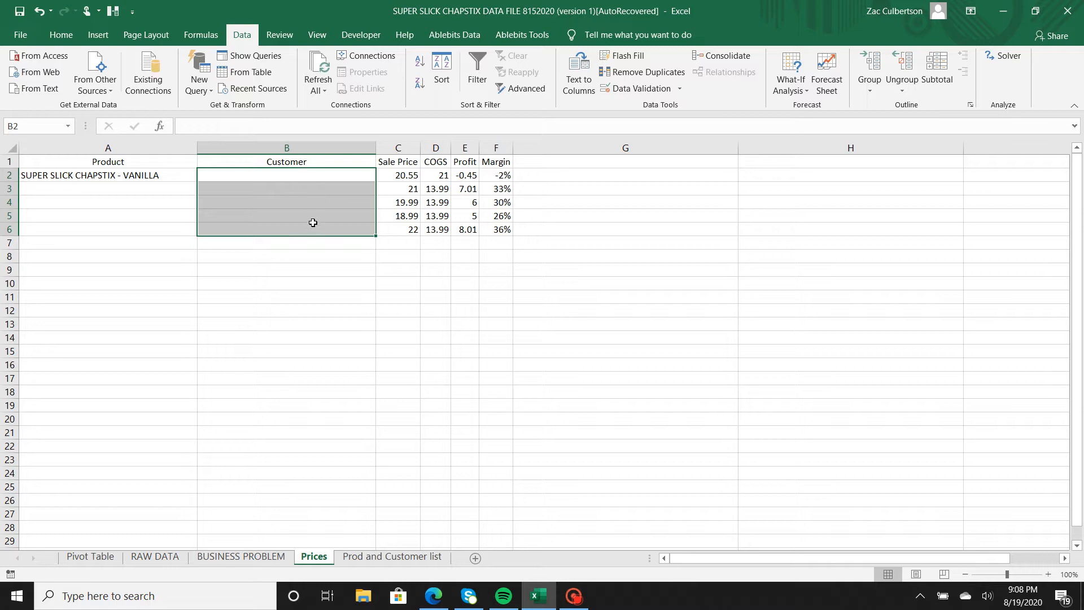
click(652, 90)
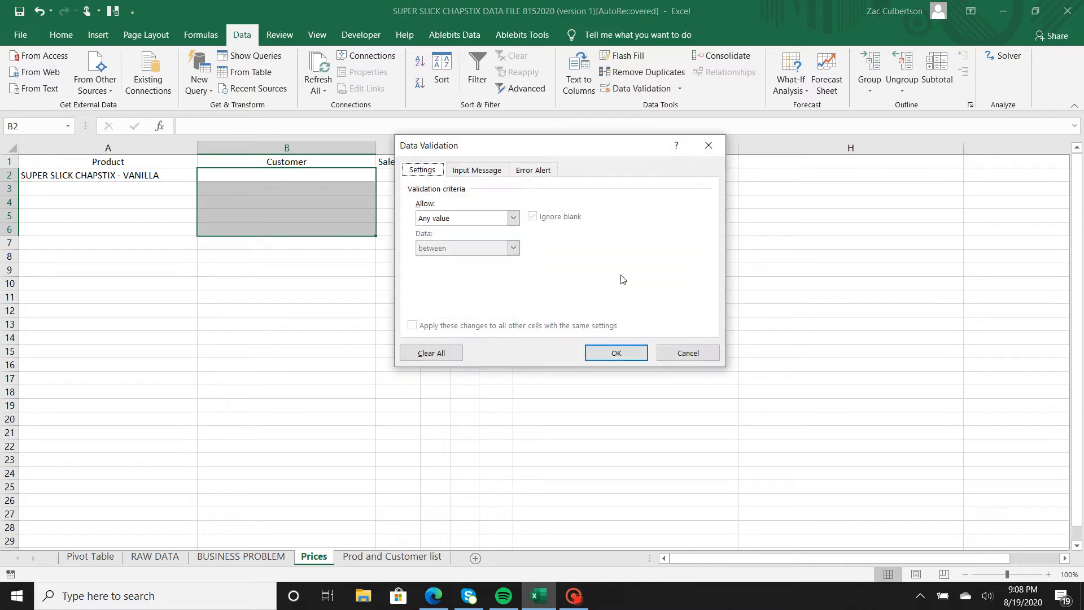
click(513, 218)
click(463, 260)
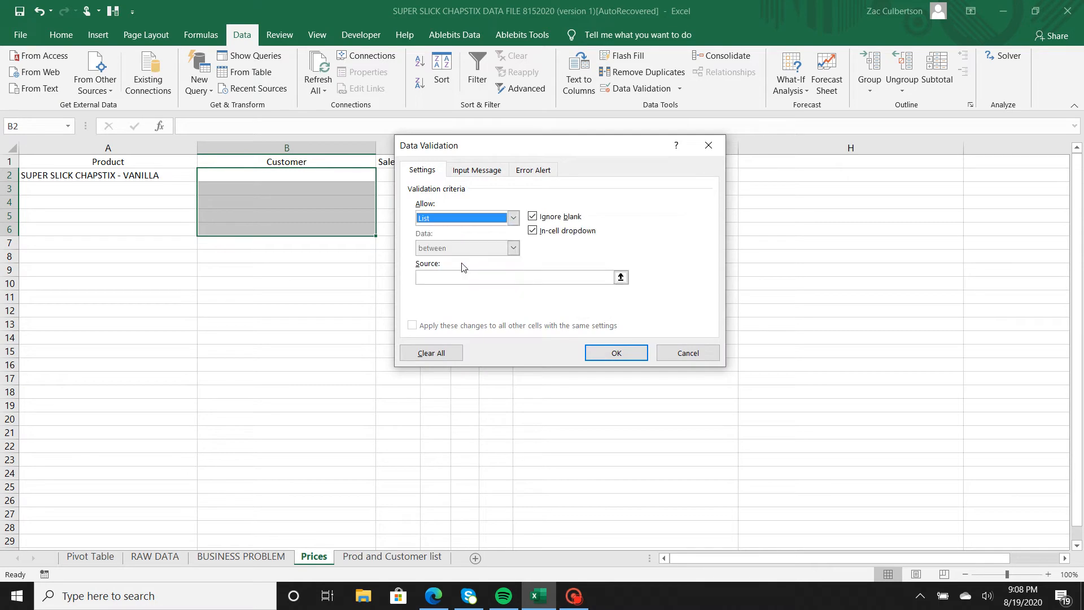
Set the list source to the customers in 'Prod and Customer list'!$B$2:$B$9 and apply the validation.
click(621, 277)
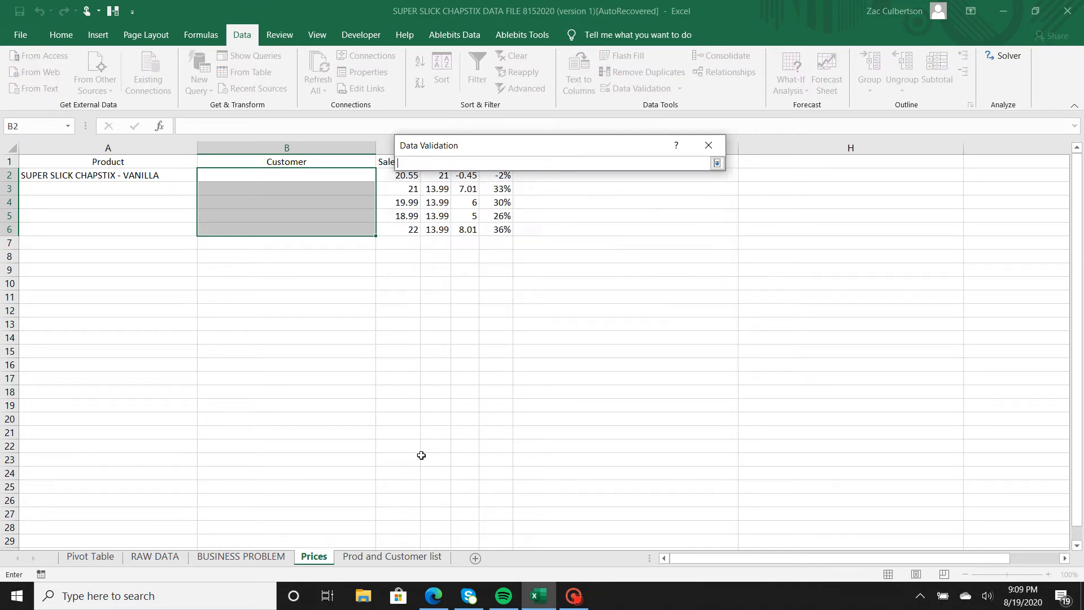
click(408, 558)
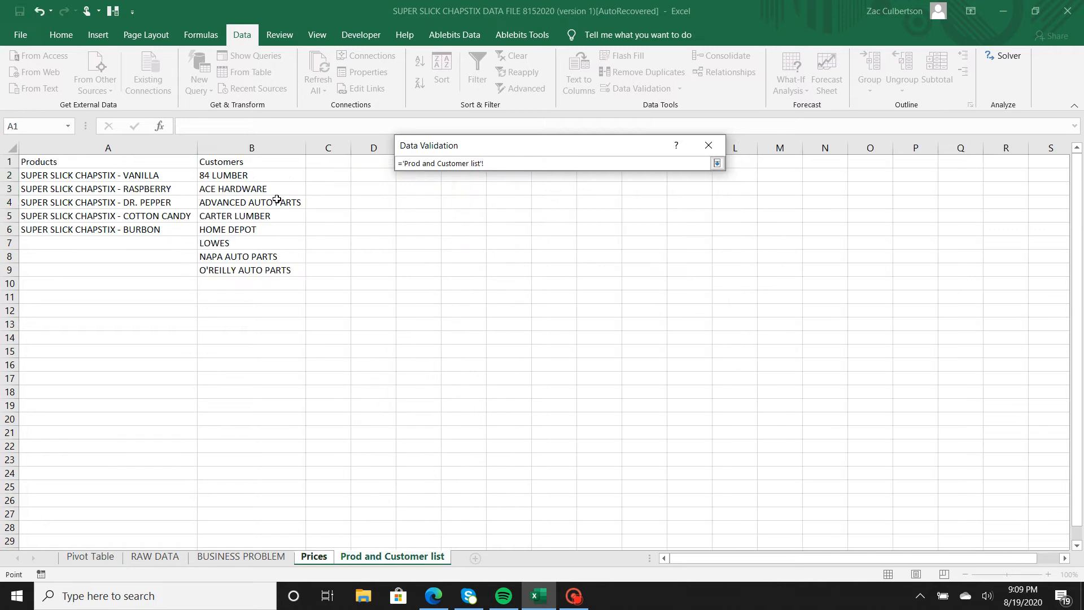
drag(275, 174, 262, 270)
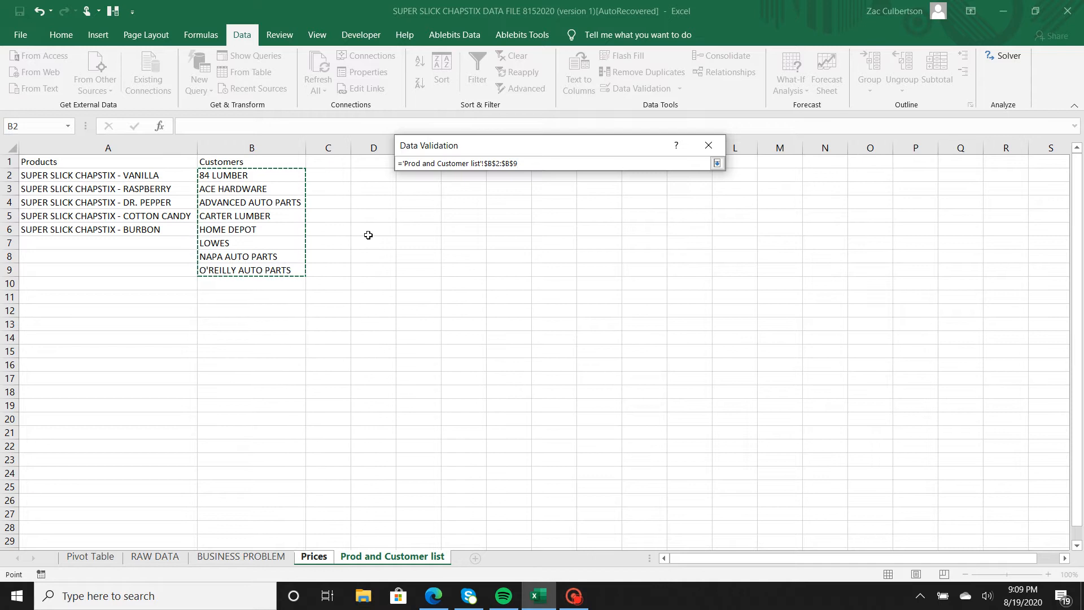
key(Return)
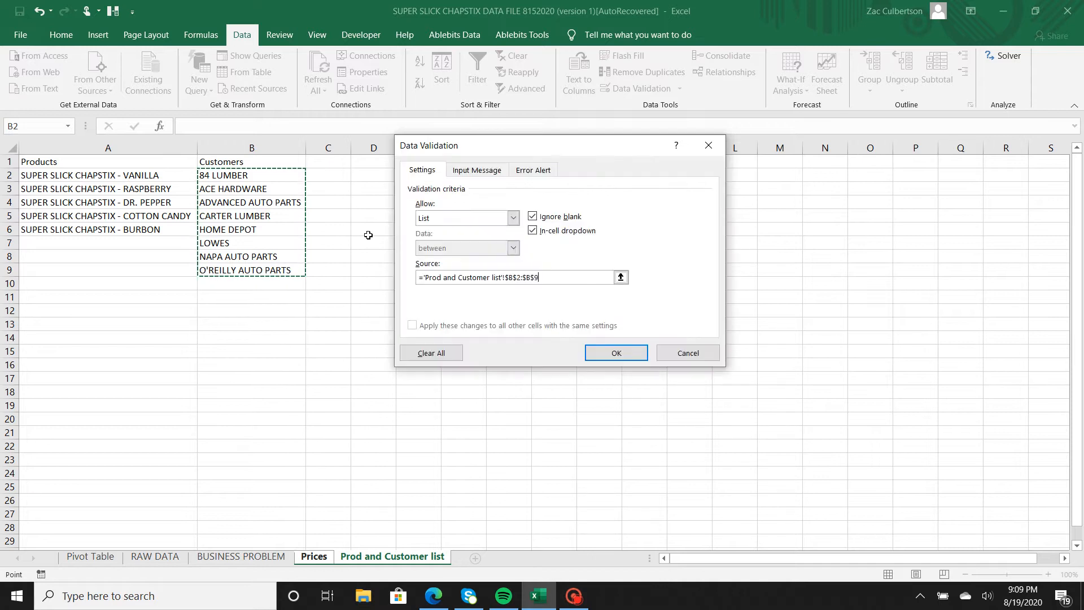
click(612, 353)
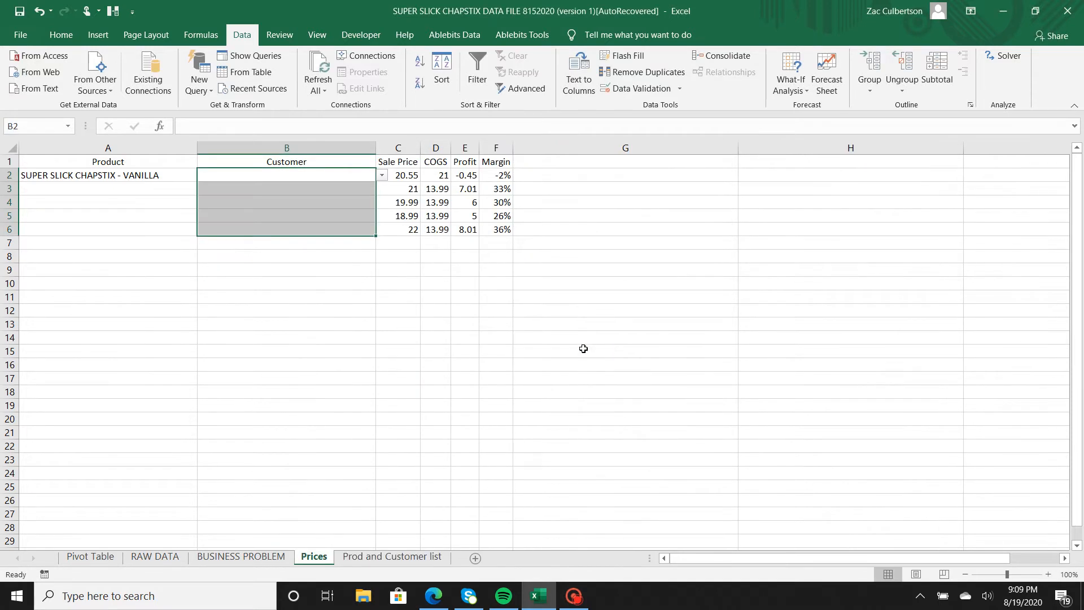
Choose 84 LUMBER from the Customer dropdown in B2.
click(361, 186)
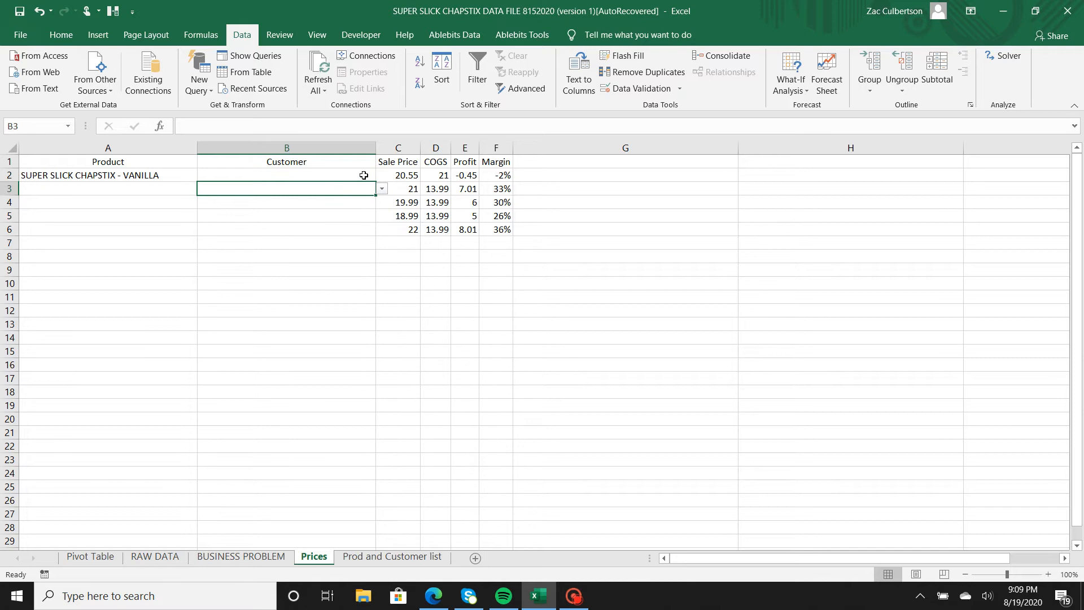
click(365, 175)
click(383, 175)
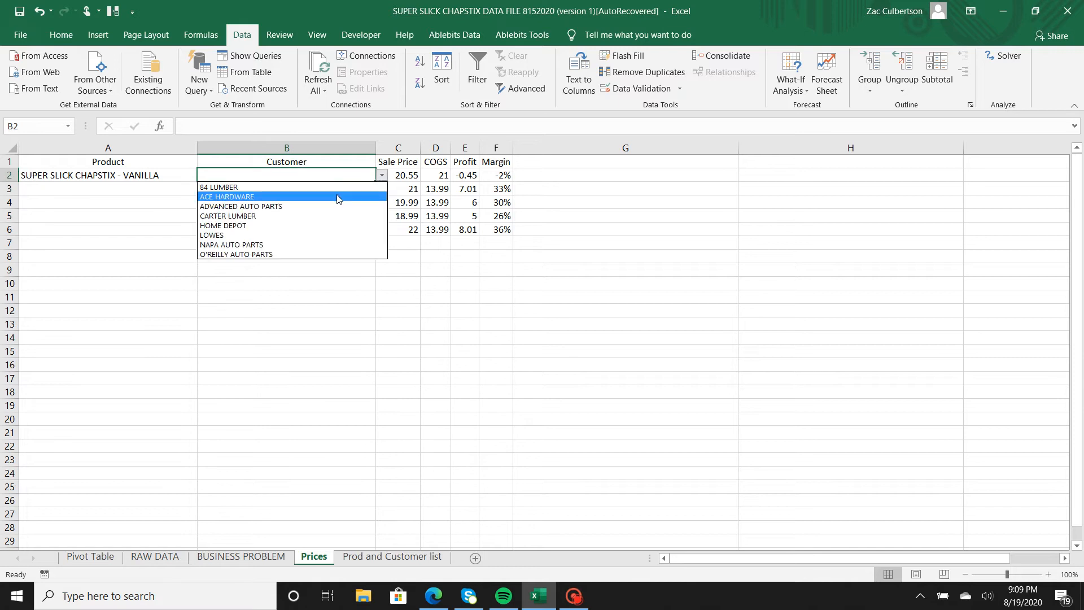
click(333, 187)
Fill A3:A6 from the Product dropdowns with RASPBERRY, DR. PEPPER, COTTON CANDY and BURBON chapstix.
click(179, 190)
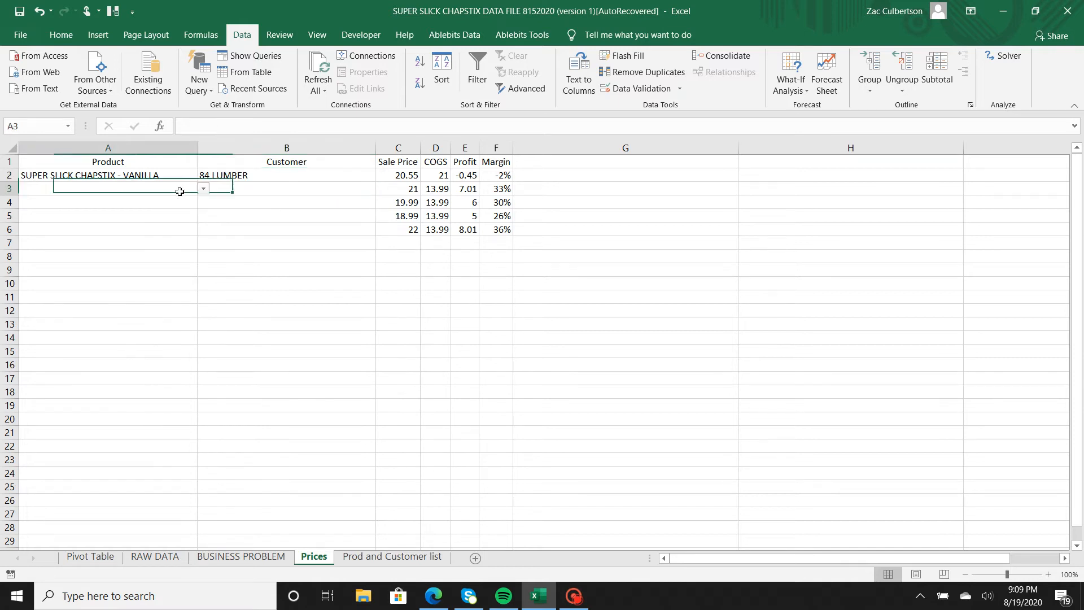
click(203, 188)
click(173, 211)
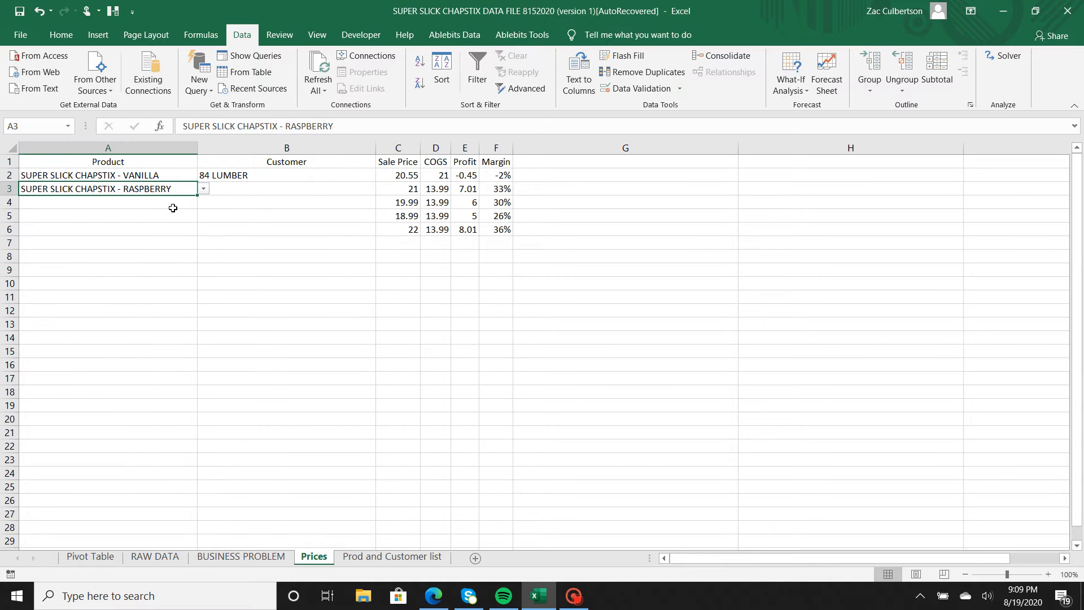
click(172, 201)
click(204, 203)
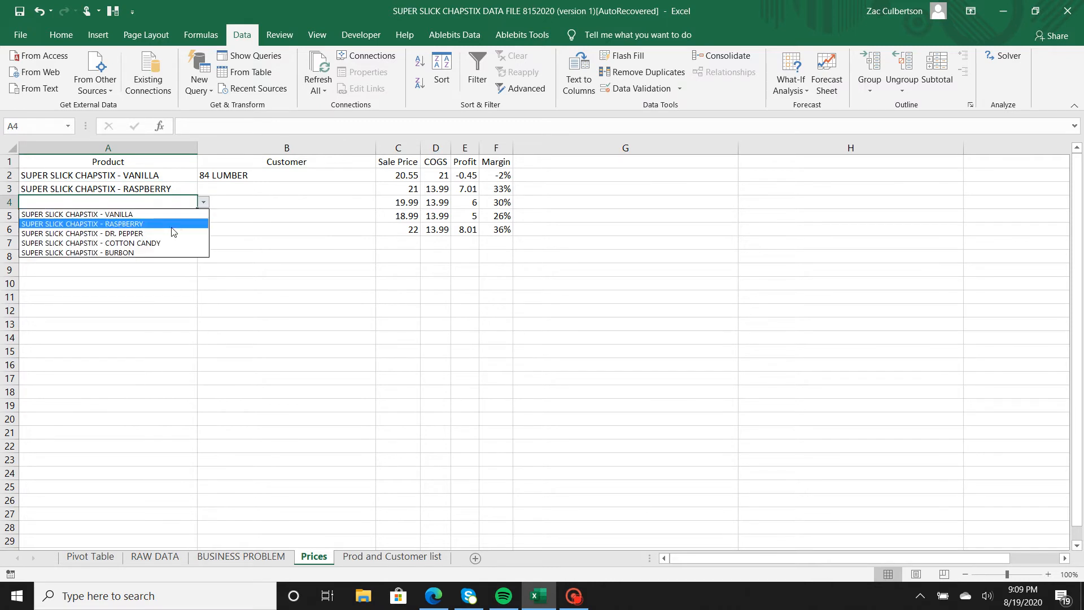
click(84, 234)
click(192, 216)
click(203, 216)
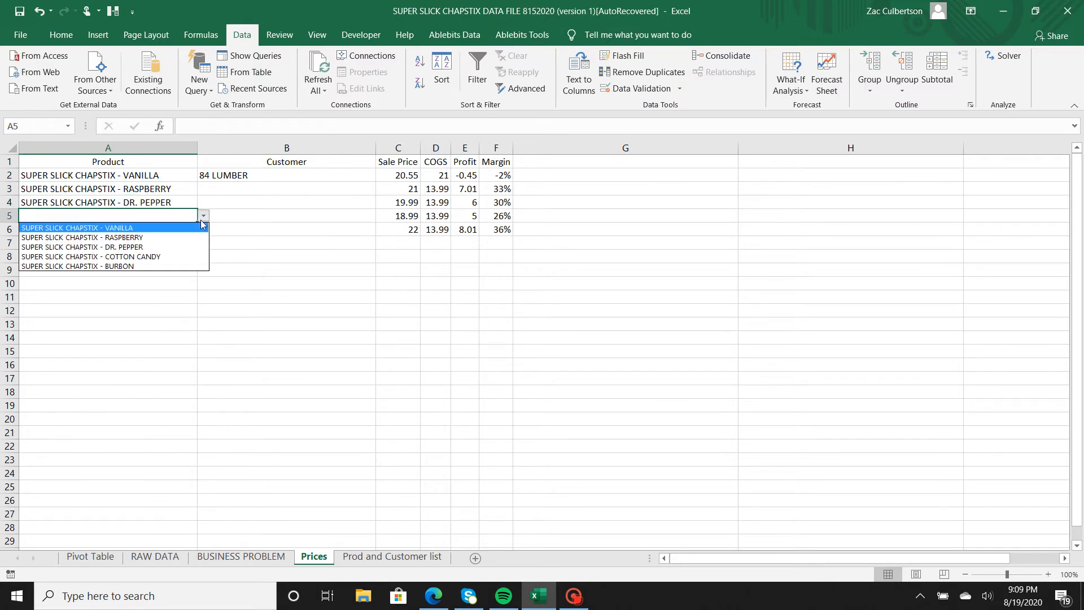
click(163, 253)
click(170, 237)
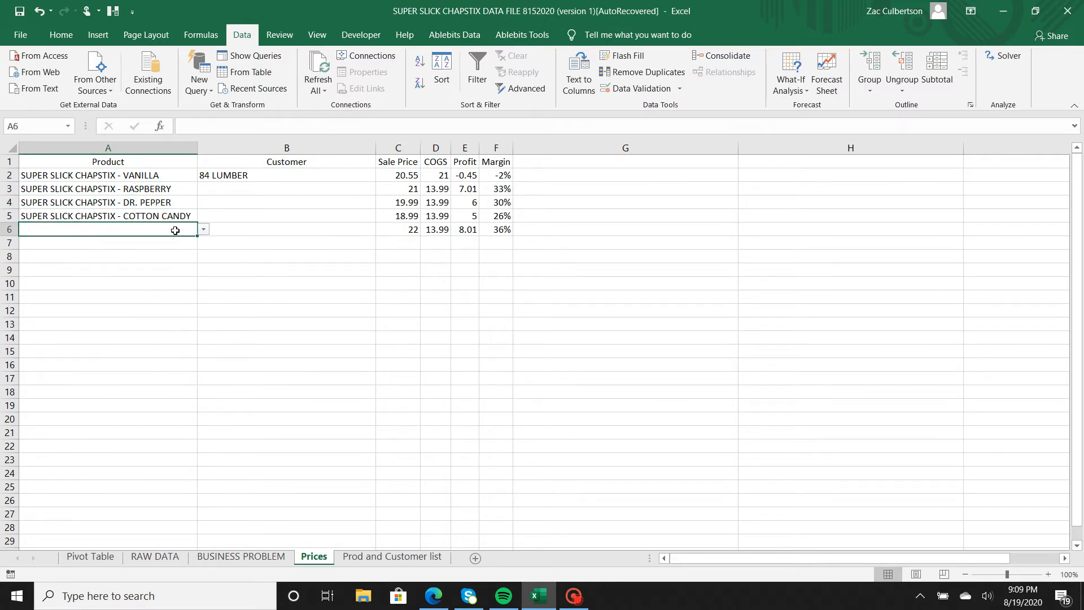
click(203, 229)
click(148, 280)
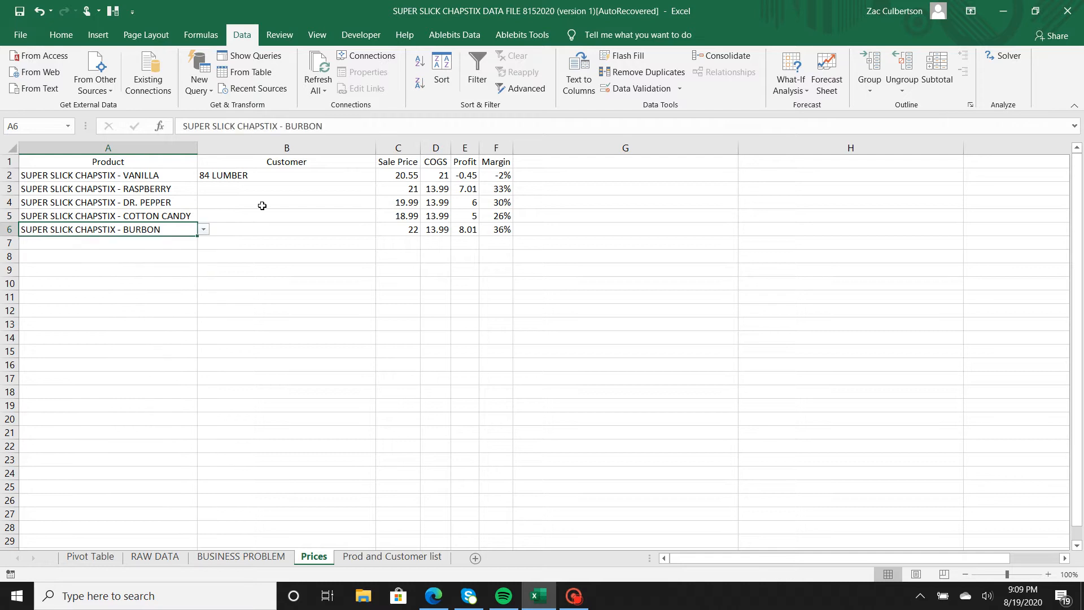
Fill B3:B6 from the Customer dropdowns with ACE HARDWARE, CARTER LUMBER, LOWES and NAPA AUTO PARTS.
click(285, 188)
click(382, 189)
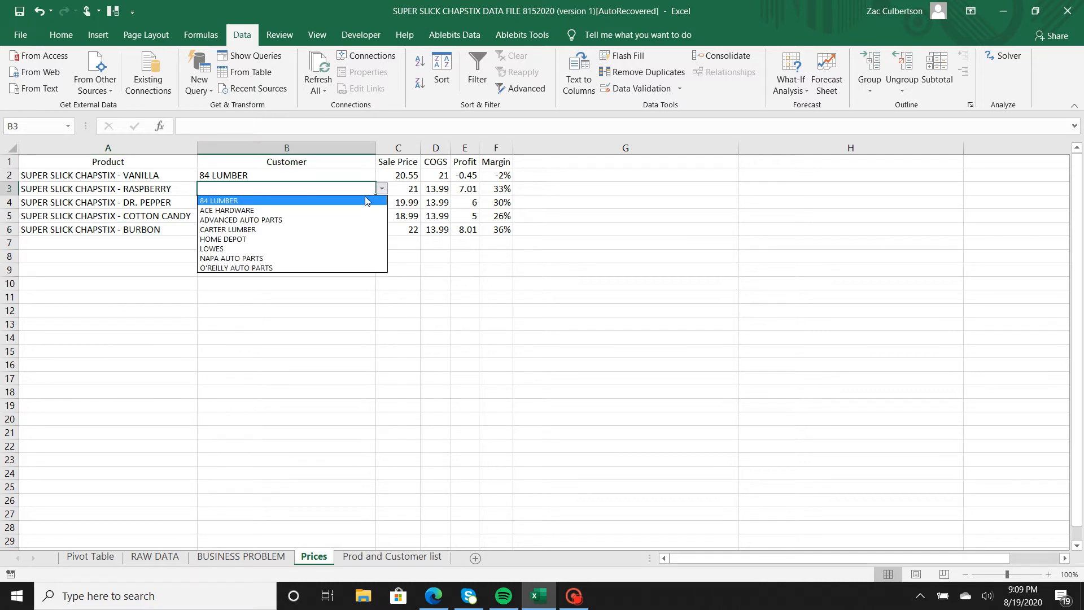
click(351, 210)
click(354, 202)
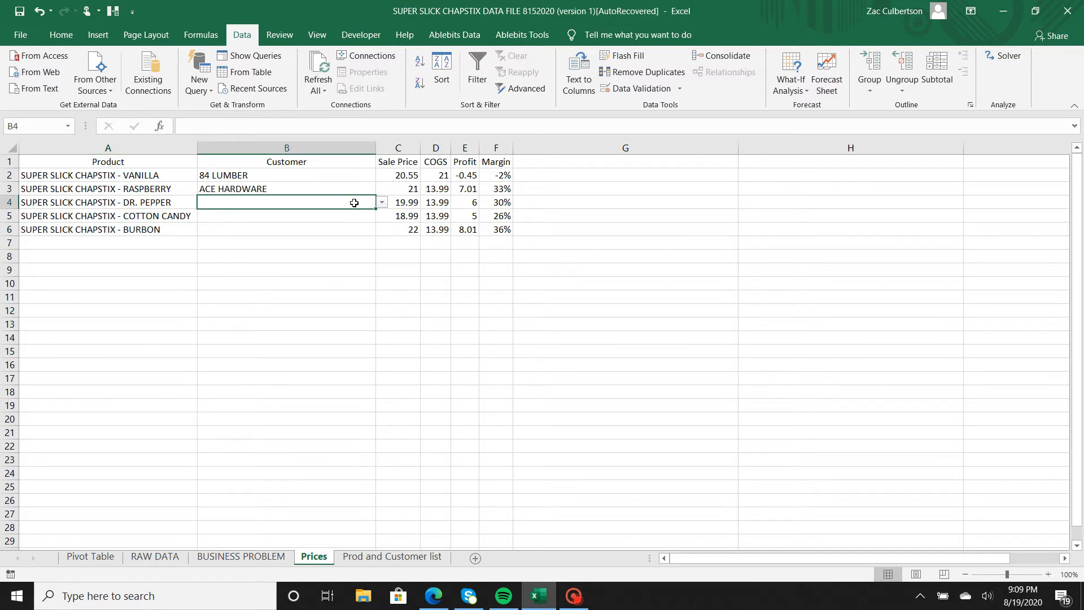
click(382, 202)
click(331, 249)
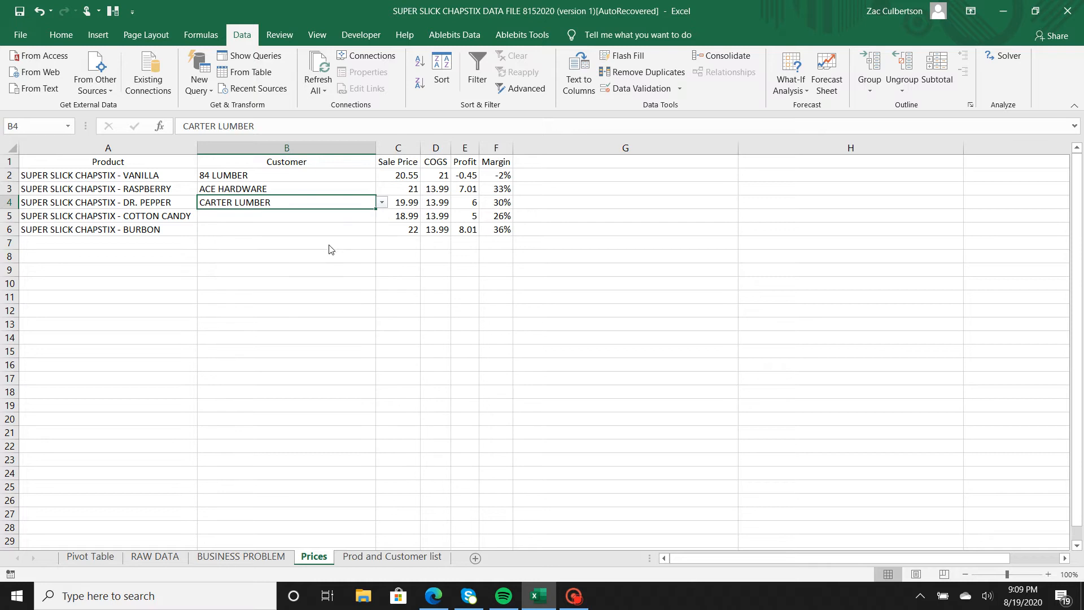
click(344, 217)
click(382, 216)
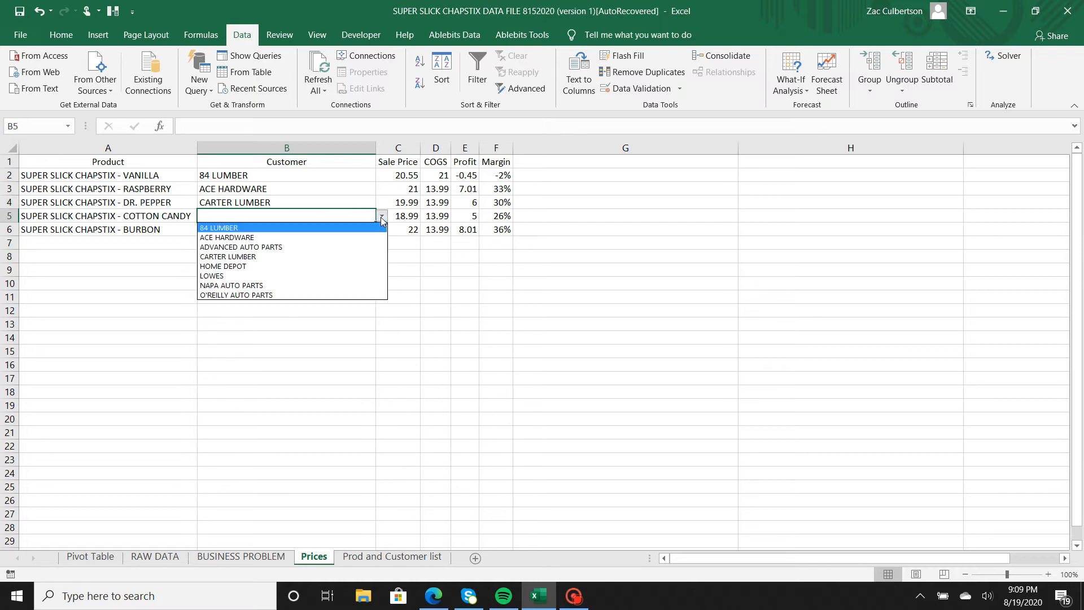
click(318, 275)
click(338, 226)
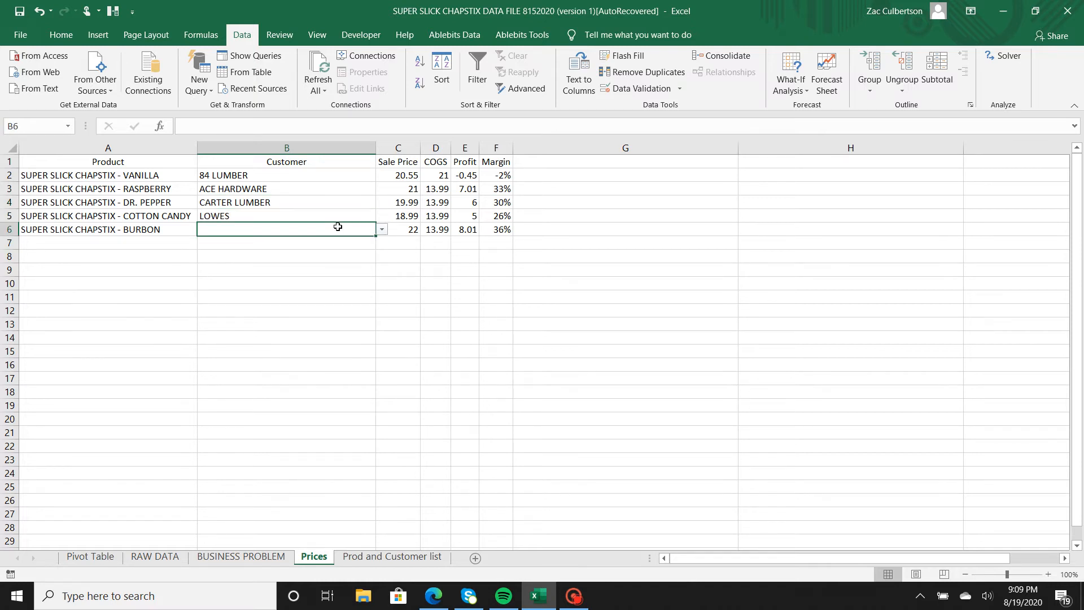
click(382, 229)
click(325, 298)
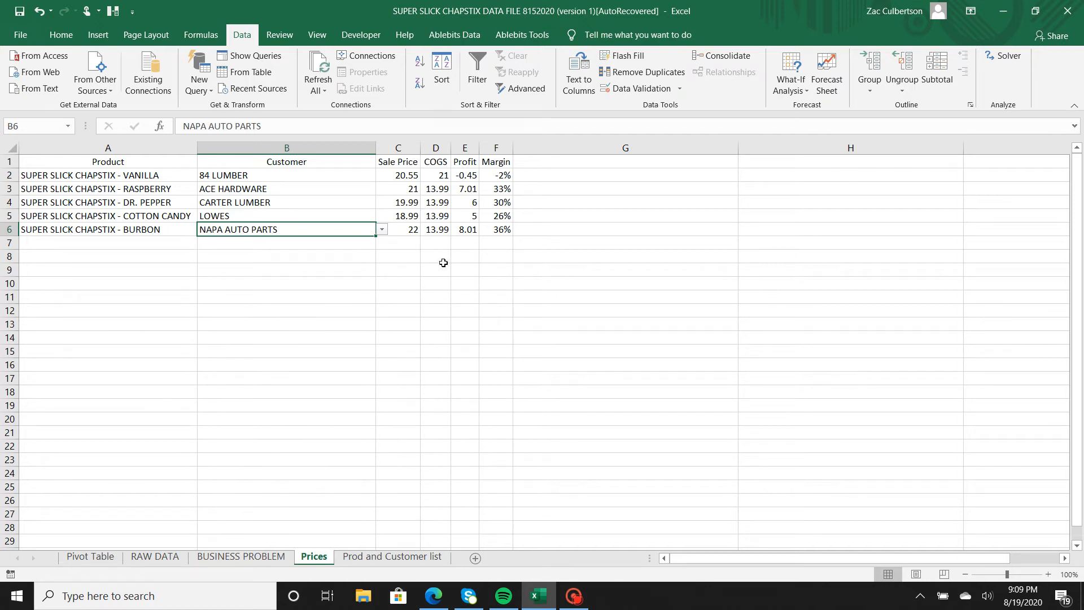
Set the Vanilla sale price in C2 to 17.99.
drag(444, 262, 330, 269)
click(309, 256)
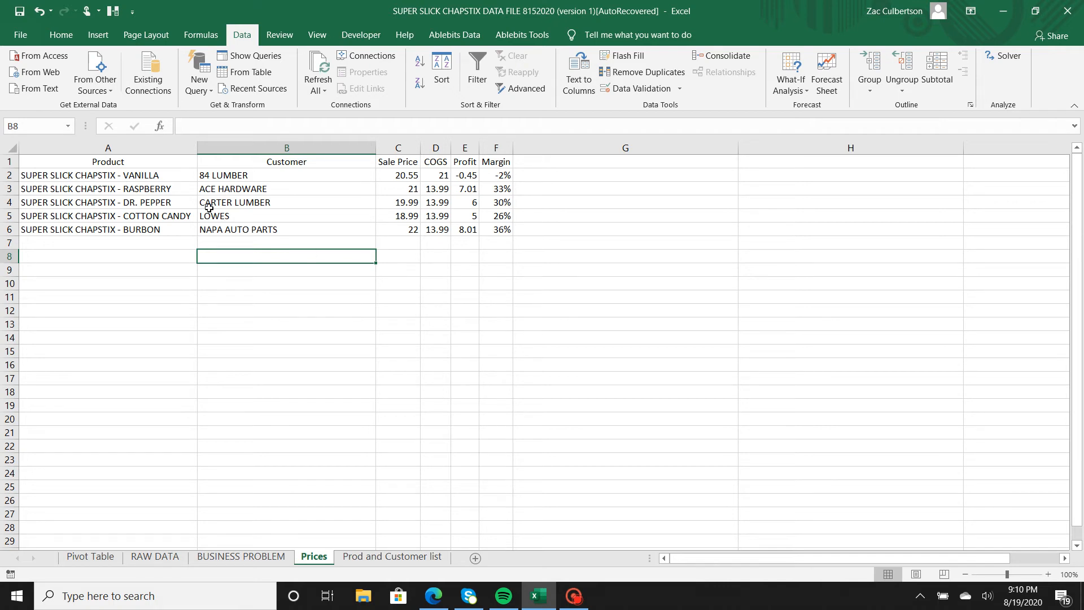
click(174, 174)
click(262, 176)
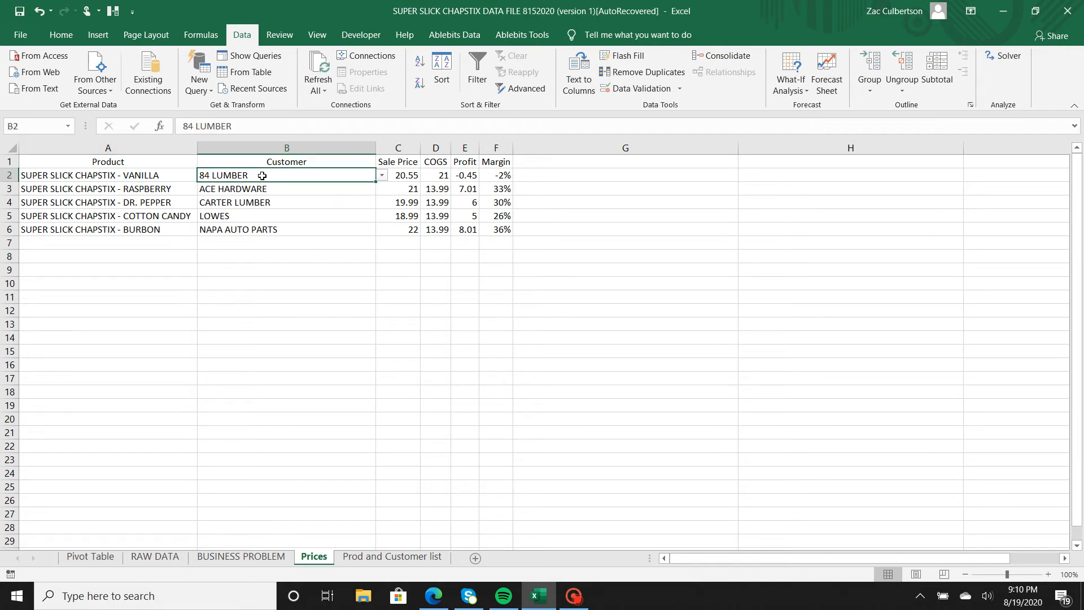
click(409, 176)
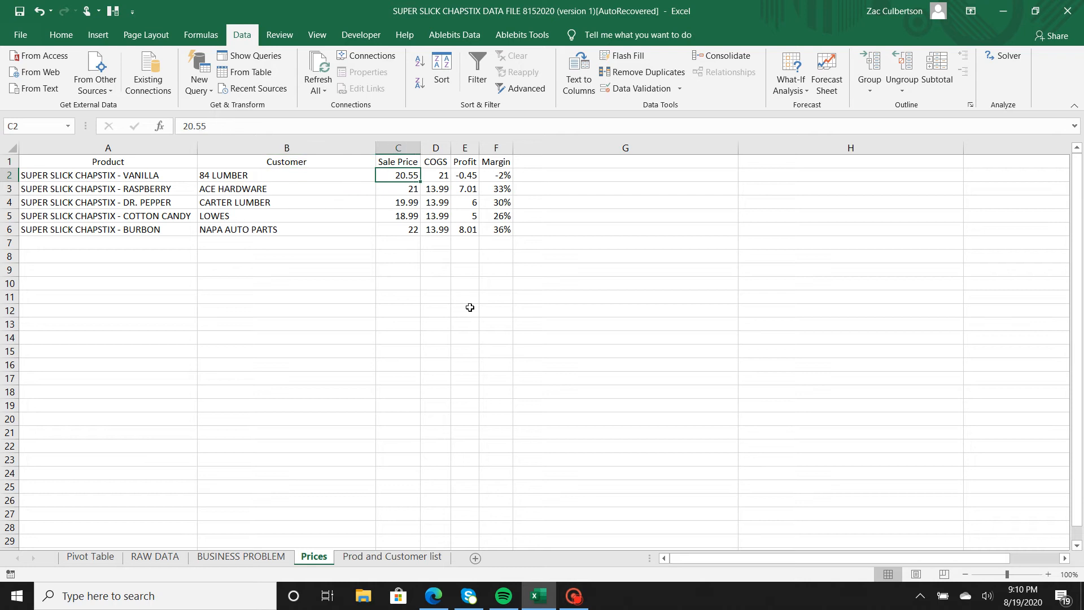
text(17.99)
key(Return)
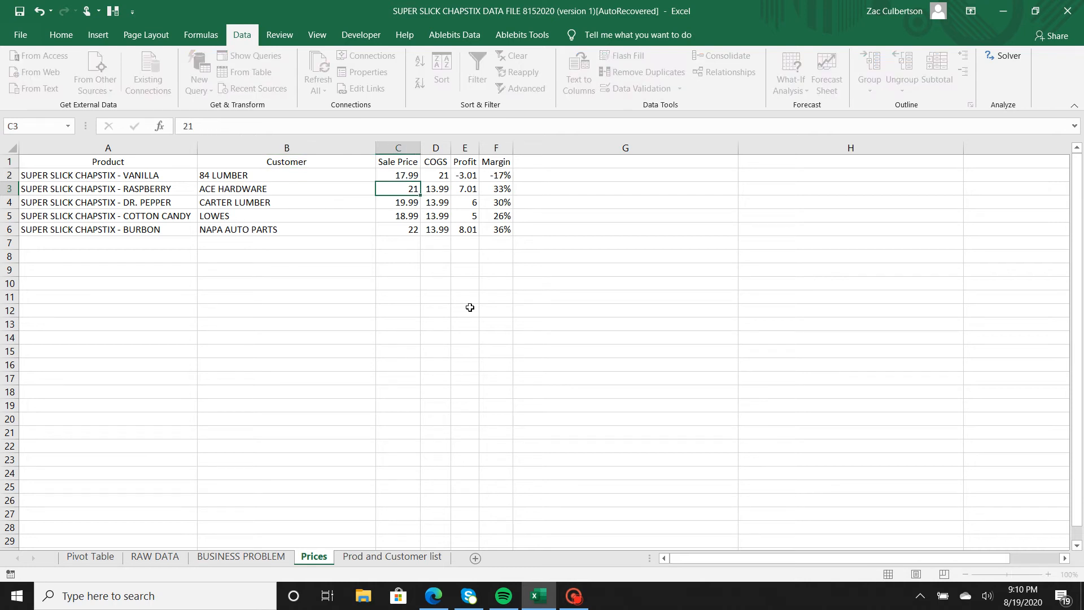
Set the Vanilla COGS in D2 to 13.99 after checking the Profit and Margin formulas.
click(508, 174)
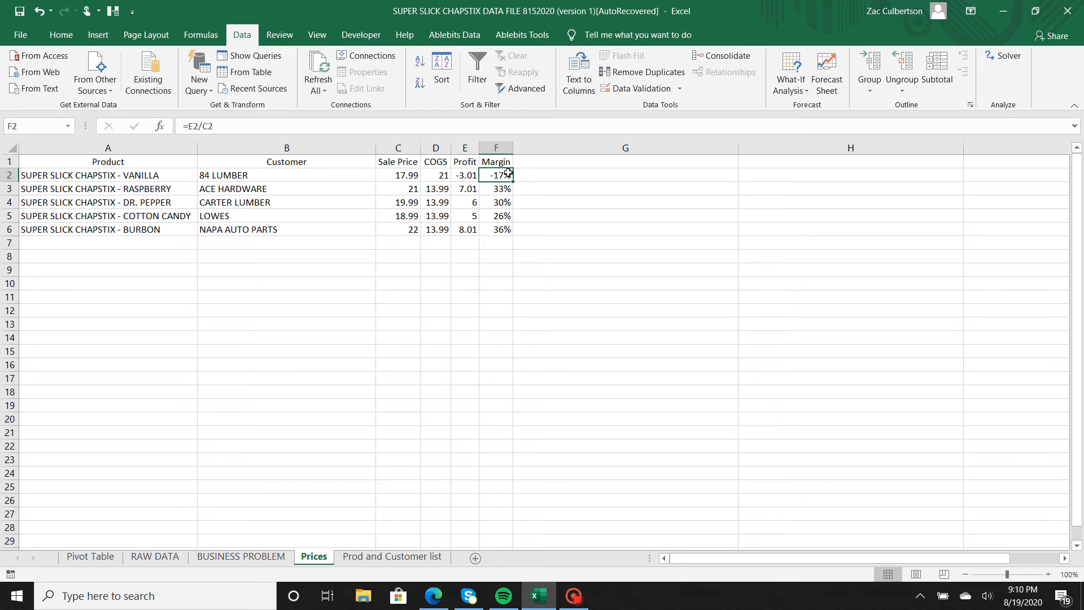
click(470, 175)
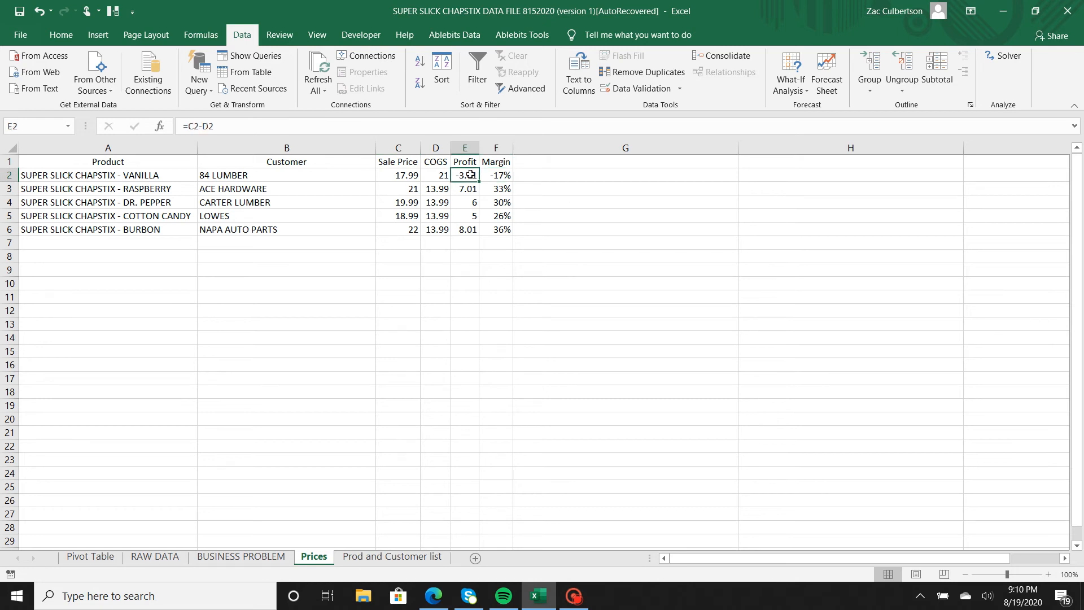
click(439, 174)
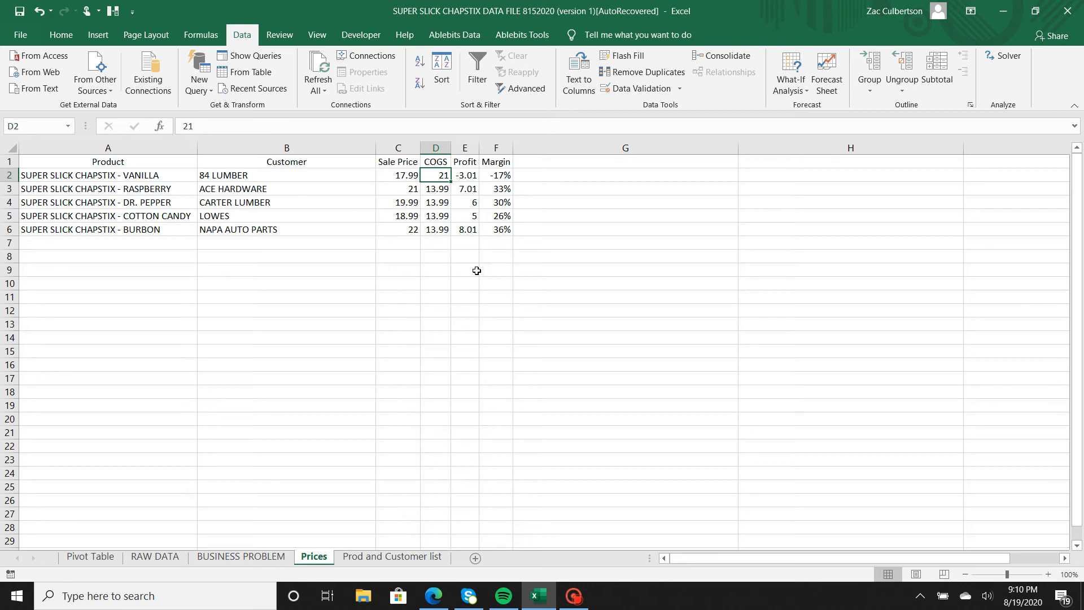
text(13.99)
key(Return)
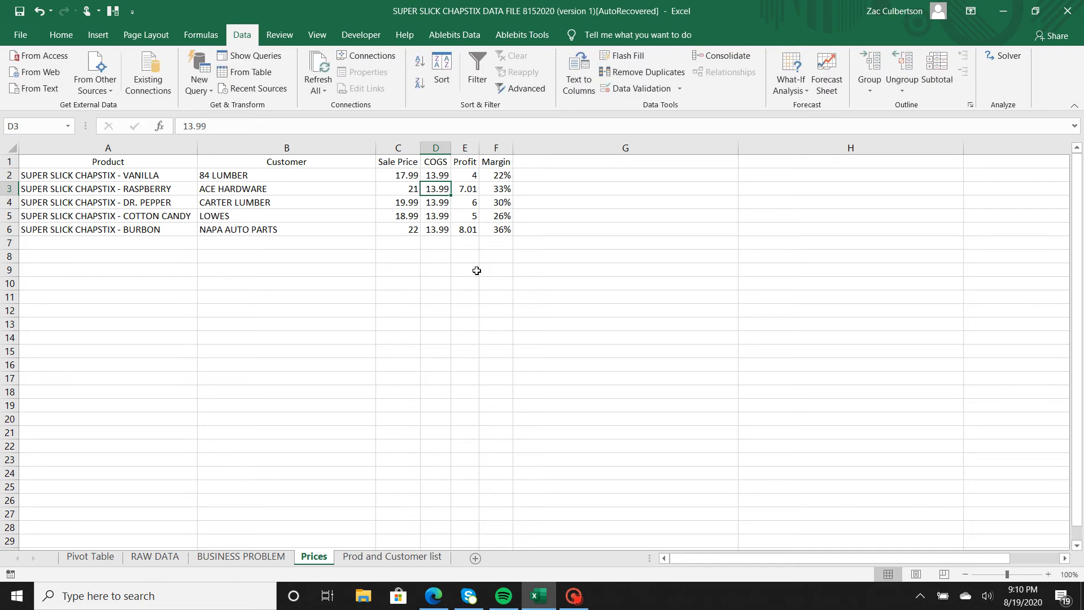
click(503, 175)
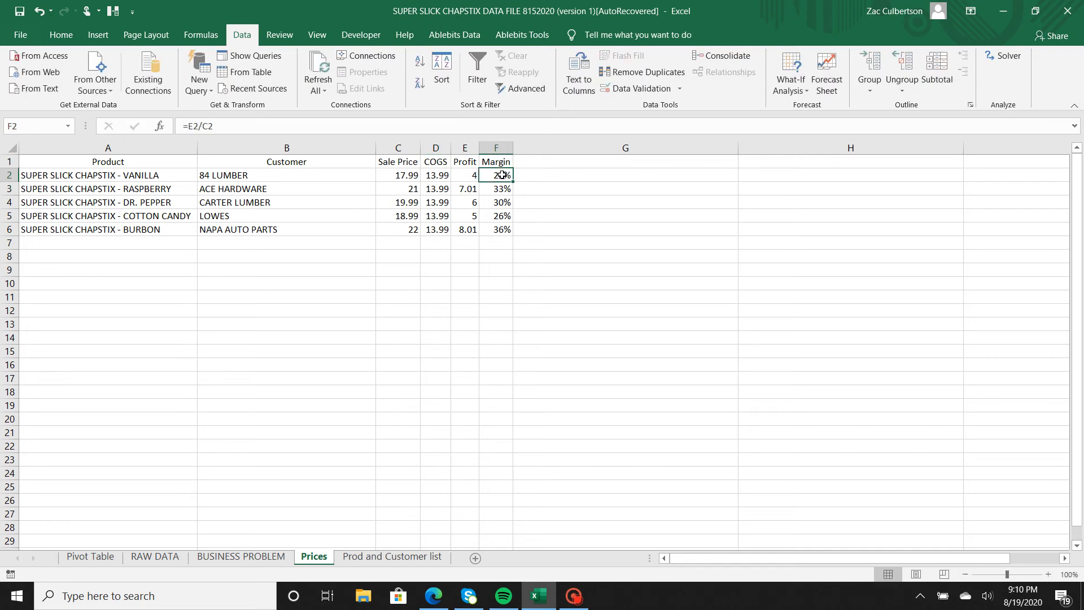